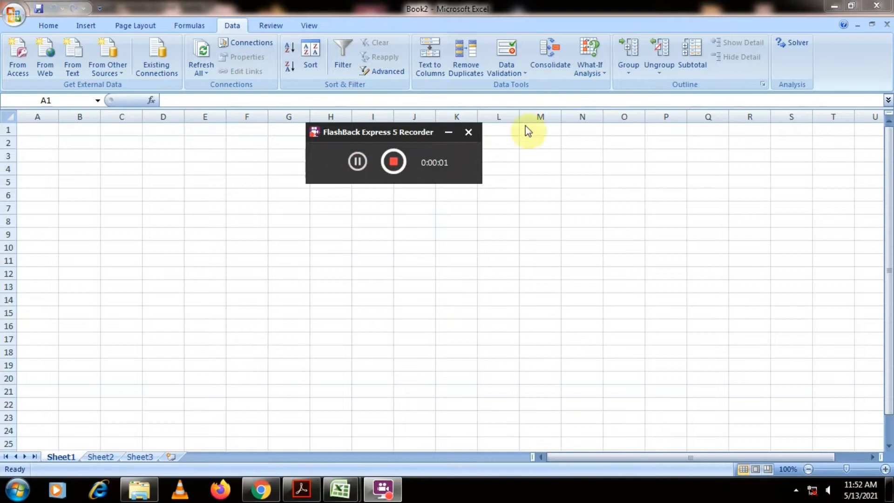
- Switch to Adobe Acrobat Reader and read the Consolidating Data section of Chapter 6, including its first-quarter car sales tables
left_click(449, 131)
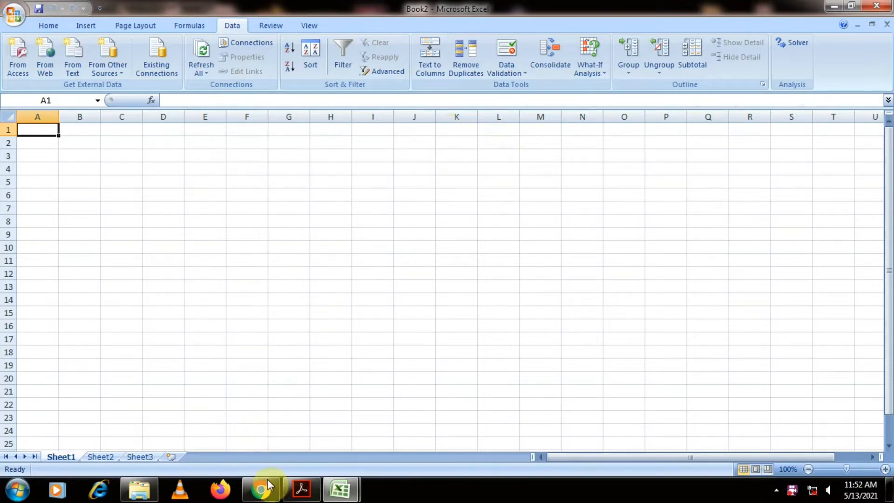
left_click(294, 491)
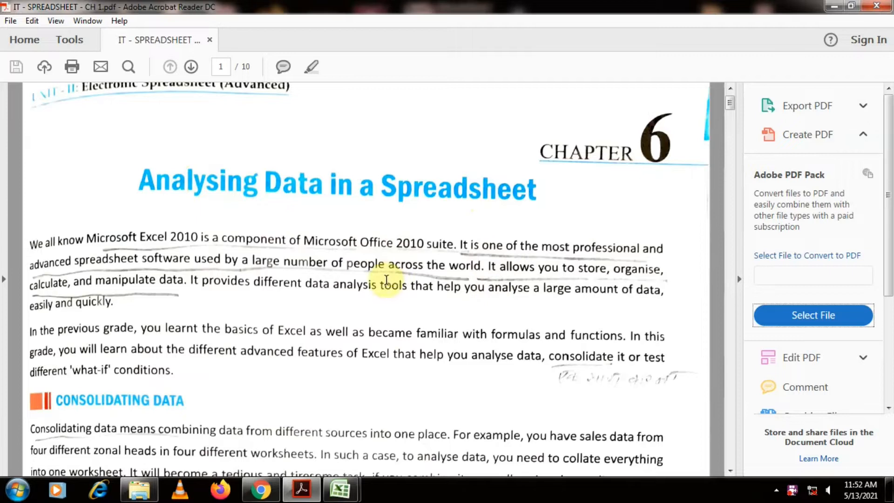
left_click_drag(730, 105, 731, 115)
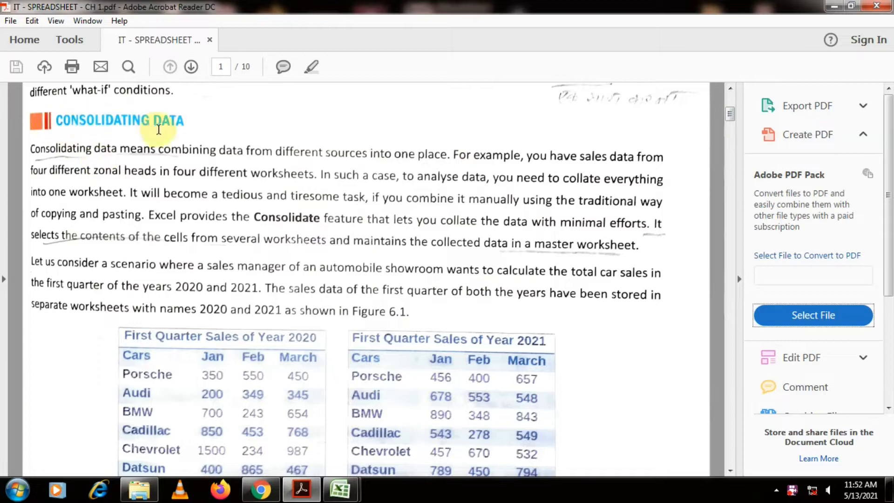
left_click_drag(729, 114, 729, 100)
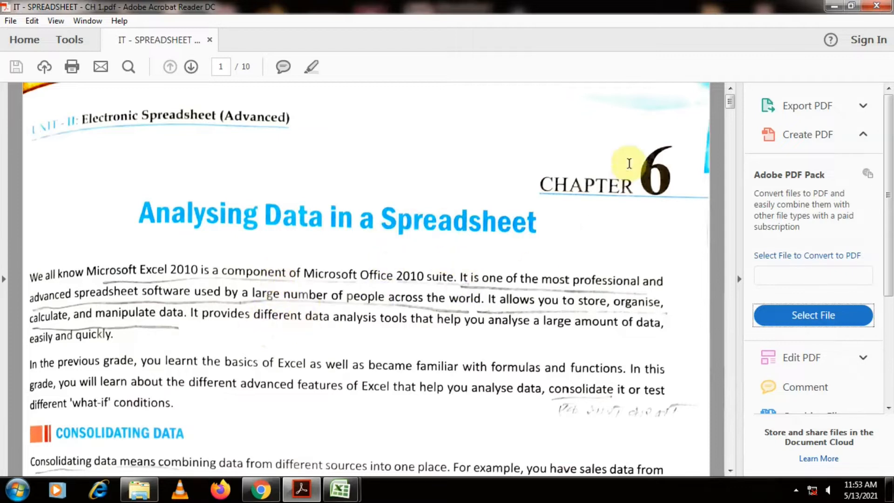
left_click_drag(730, 104, 733, 116)
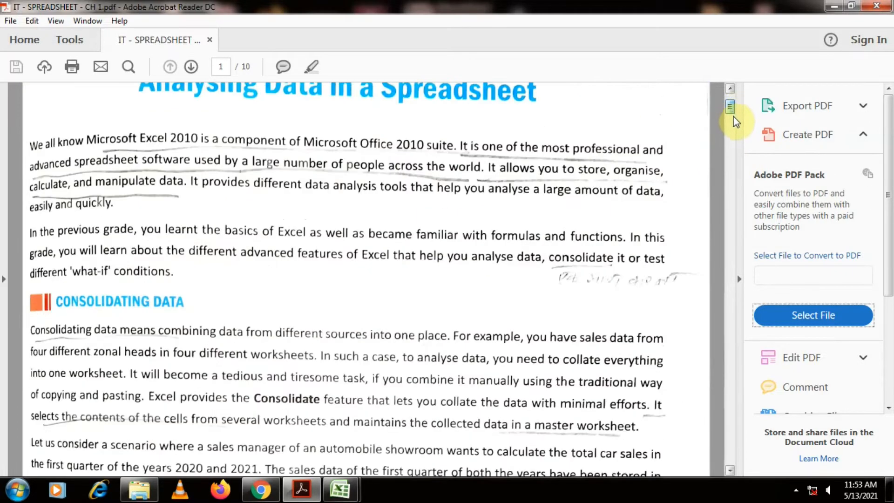
scroll(723, 117, "down", 3)
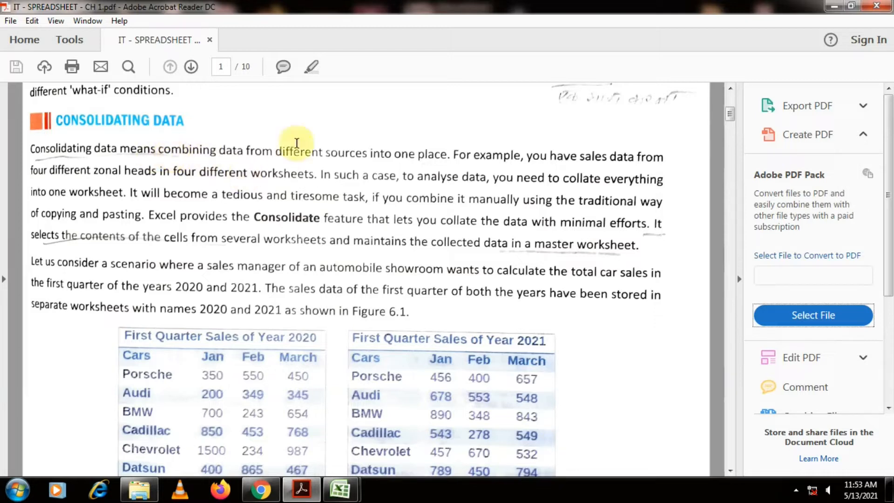
left_click_drag(730, 120, 731, 129)
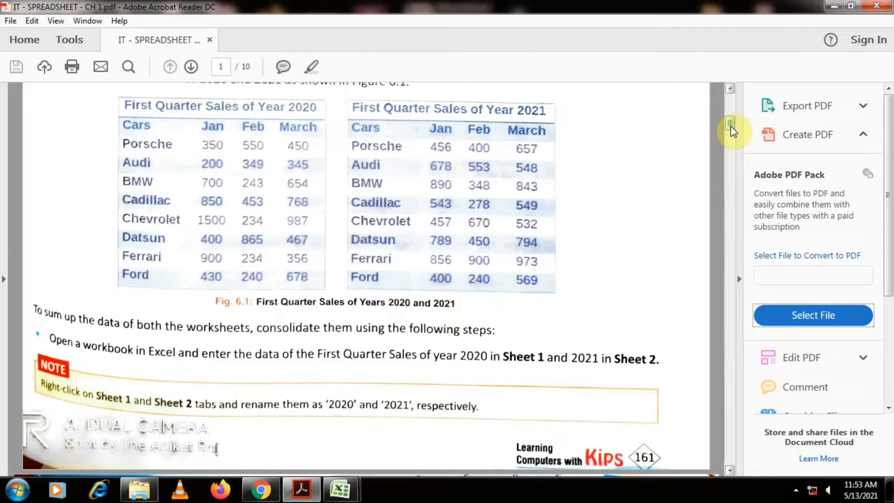
- Switch to the blank Book2 workbook in Excel
mouse_move(348, 458)
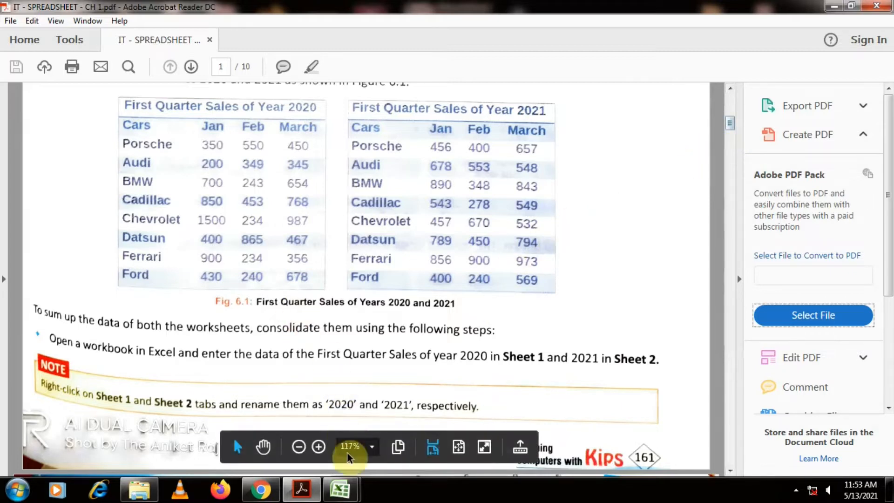
mouse_move(340, 489)
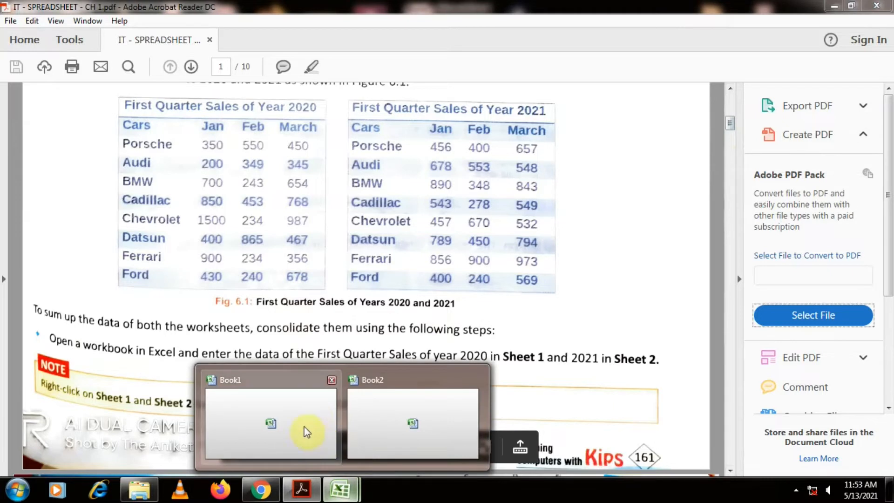
left_click(374, 416)
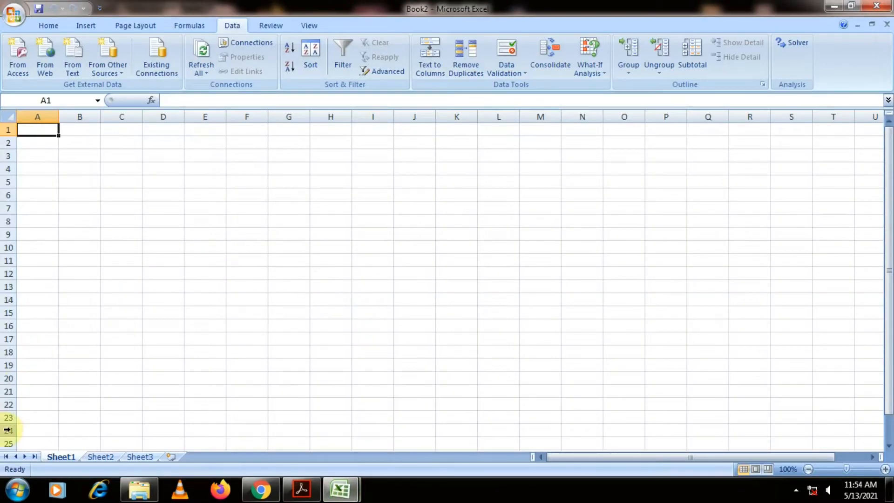
key("super+r")
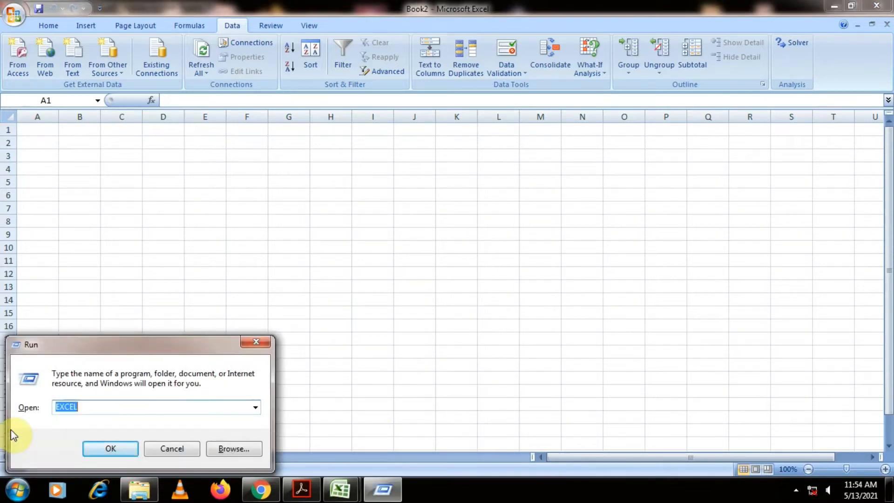
key("Return")
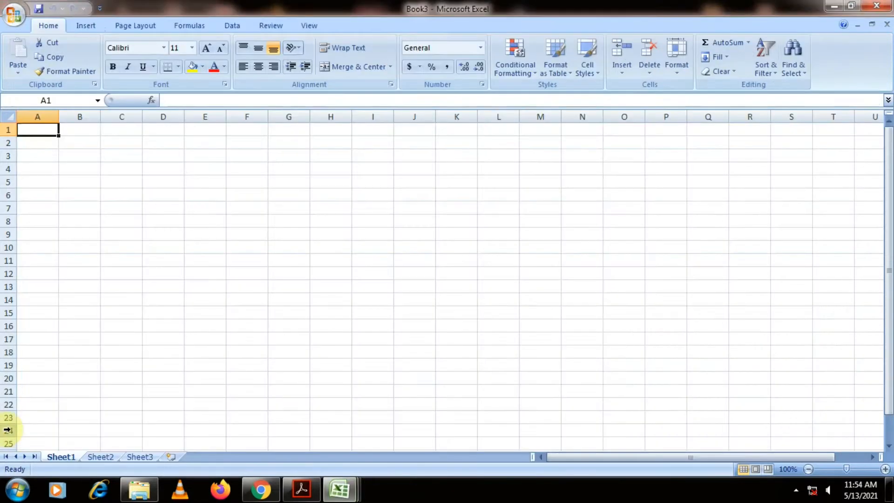
left_click(890, 6)
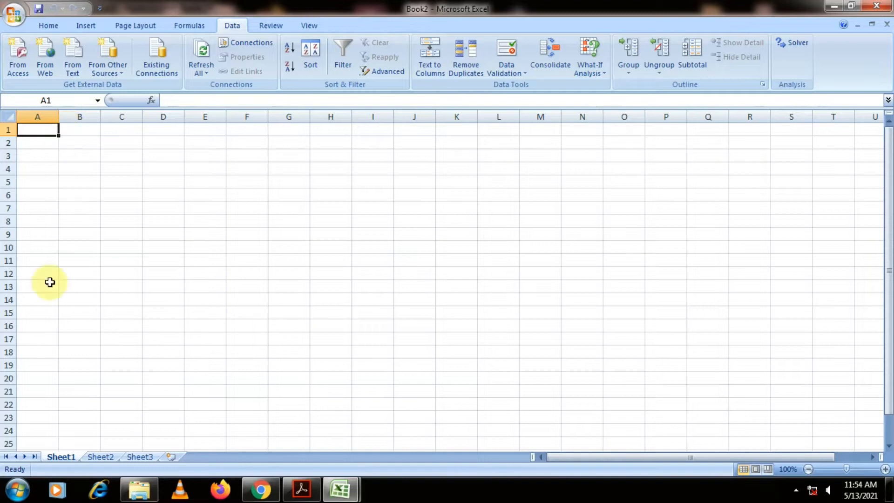
- Rename Sheet1 as 2020 and Sheet2 as 2021
double_click(60, 456)
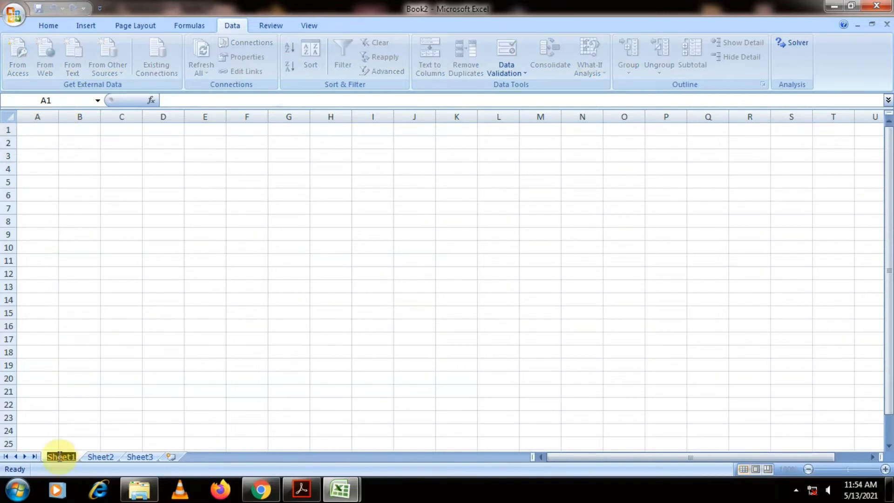
type("2020")
key("Return")
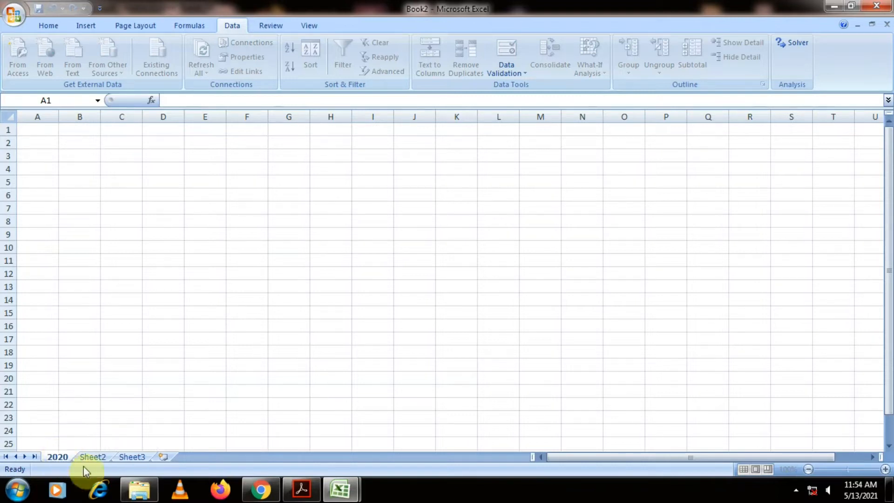
left_click(95, 459)
double_click(95, 459)
type("2021")
key("Return")
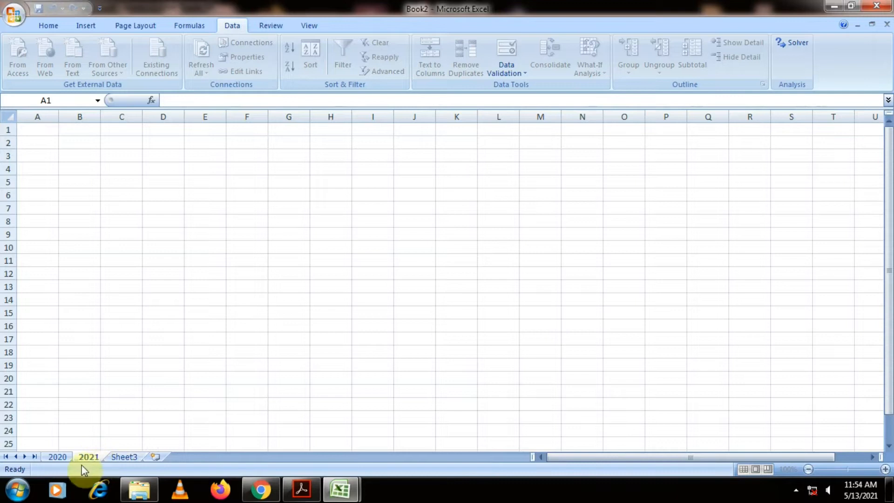
- On the 2020 sheet, enter Jan and Feb from cell A2 downward and fill the month series through Dec in A13
left_click(61, 459)
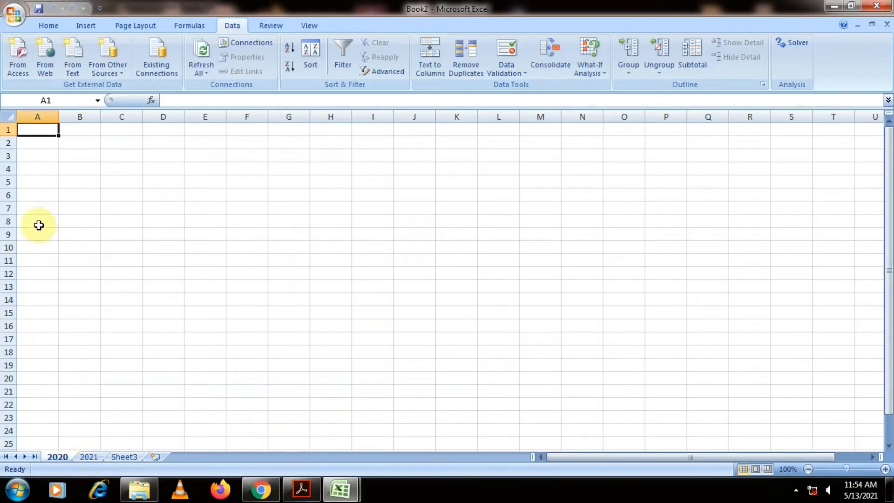
left_click(70, 132)
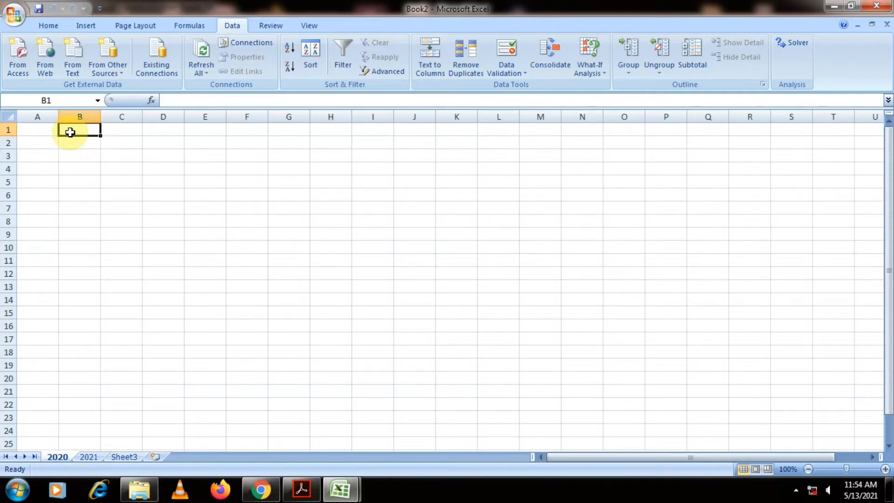
key("Left")
key("Down")
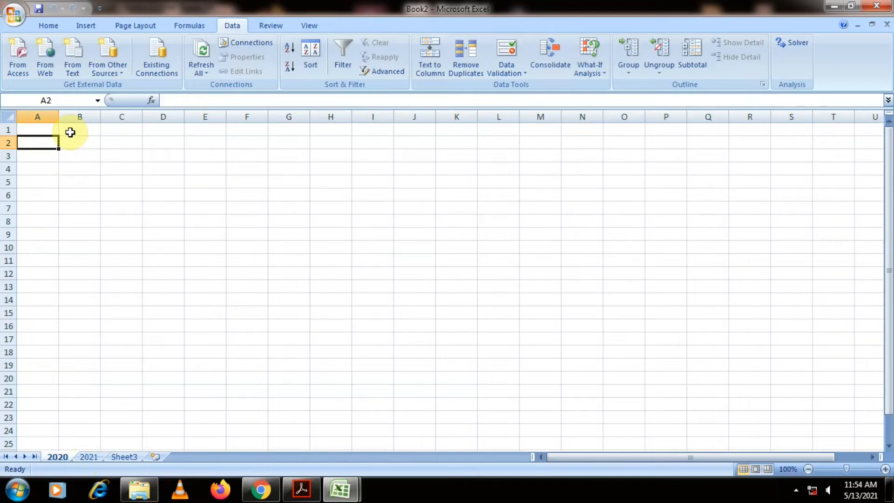
type("Jan")
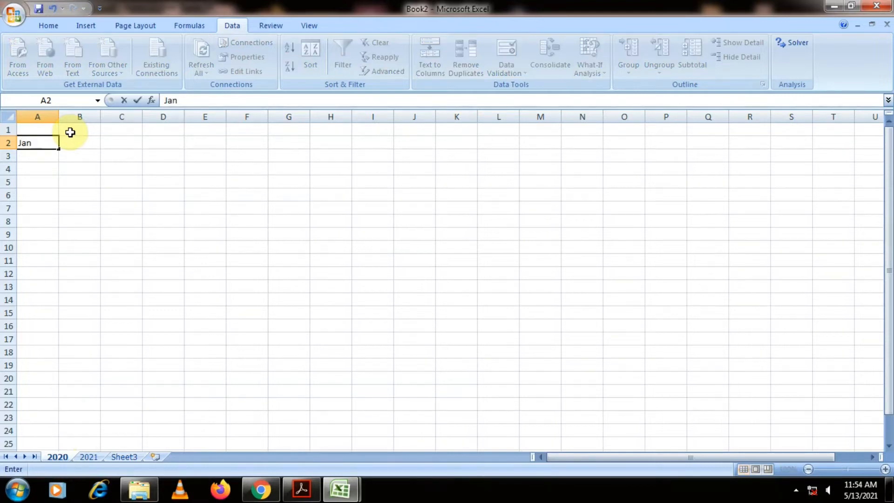
key("Return")
type("Feb")
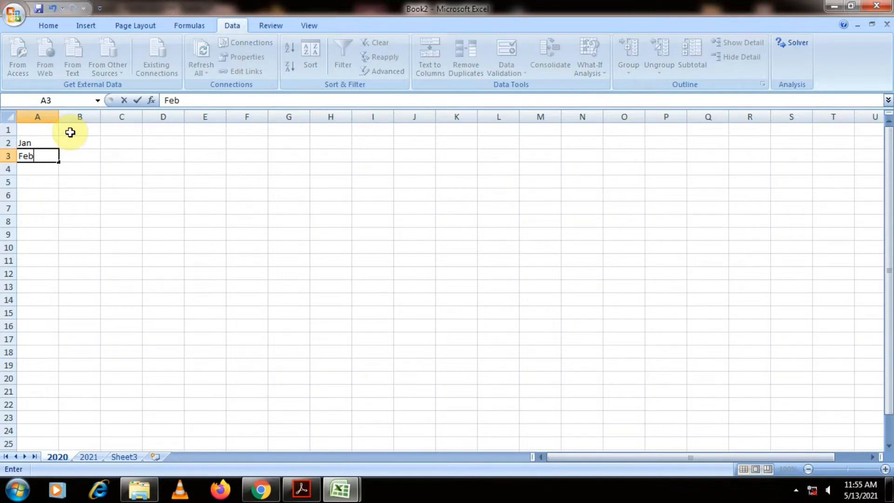
key("Return")
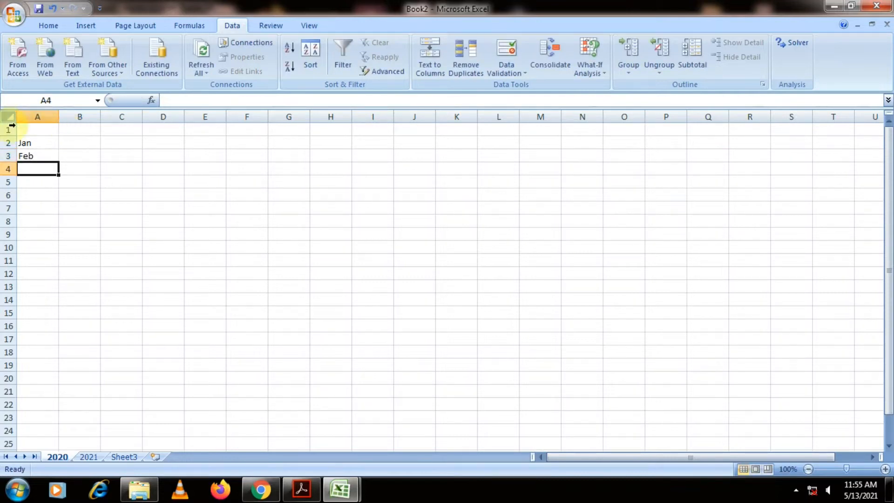
left_click_drag(26, 140, 64, 290)
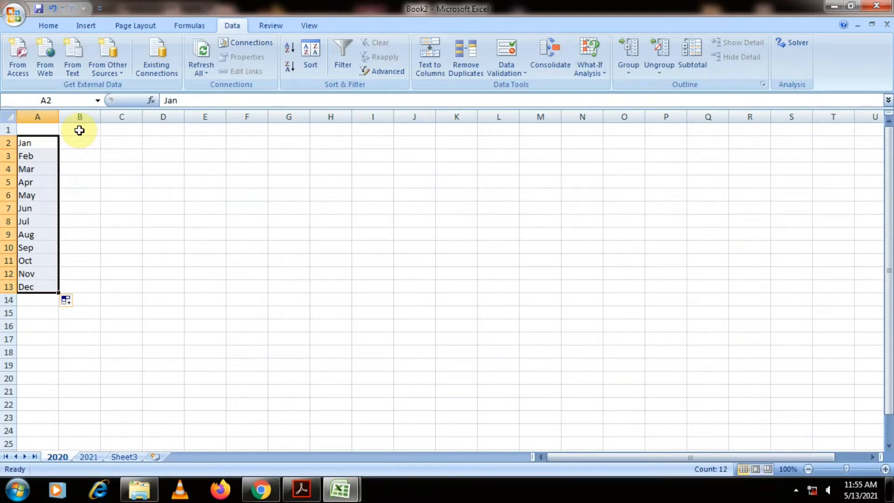
- Enter the car brand headers Tata, Datsun, Maruti and Reno in cells B1 to E1
left_click(80, 131)
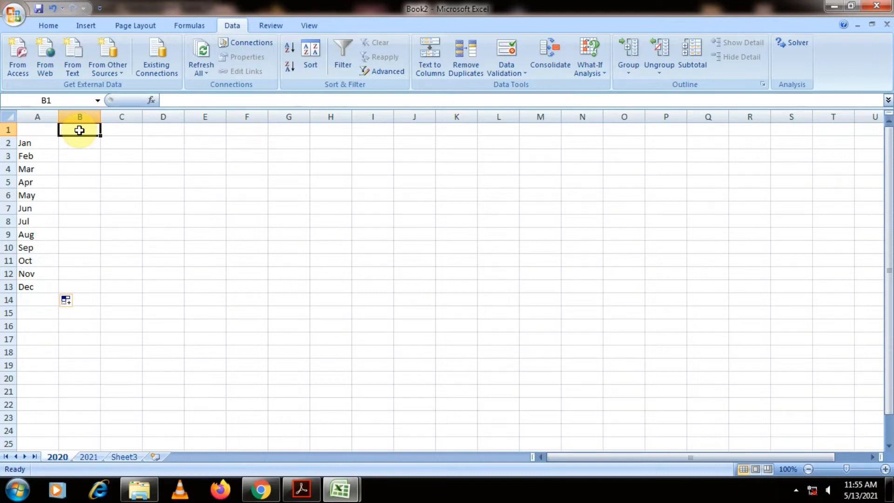
type("Tata")
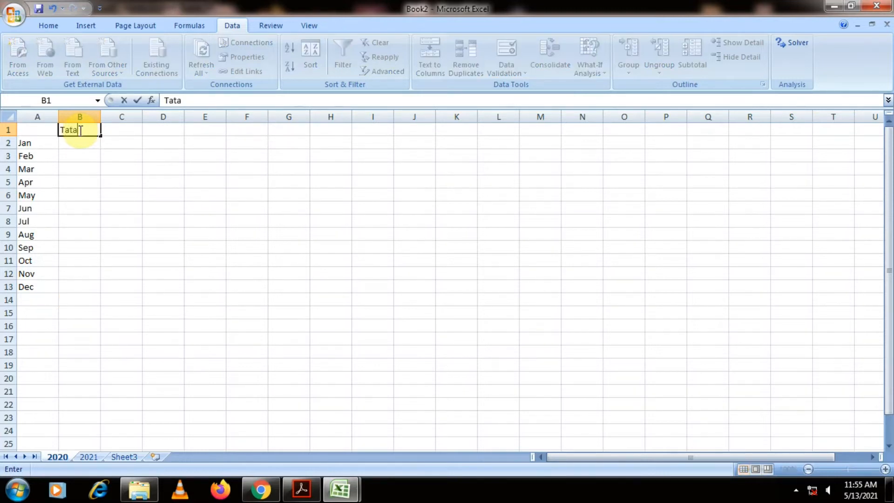
key("Tab")
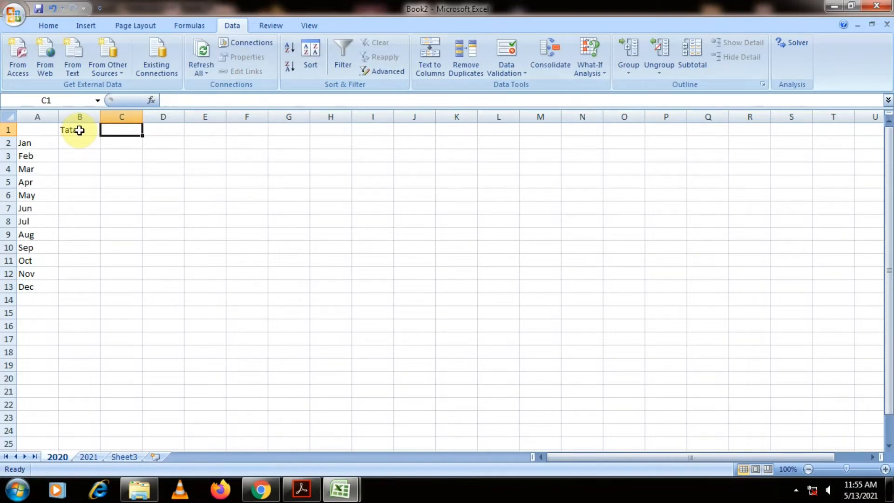
type("Da")
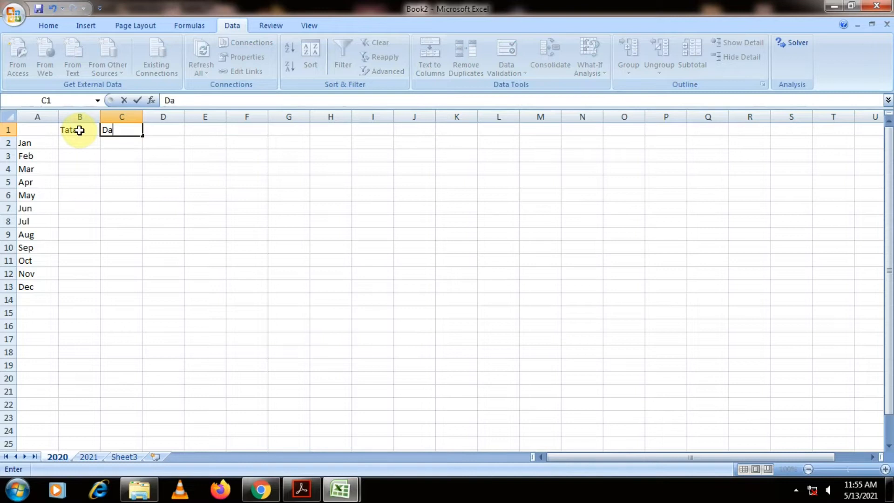
type("tsun")
key("Tab")
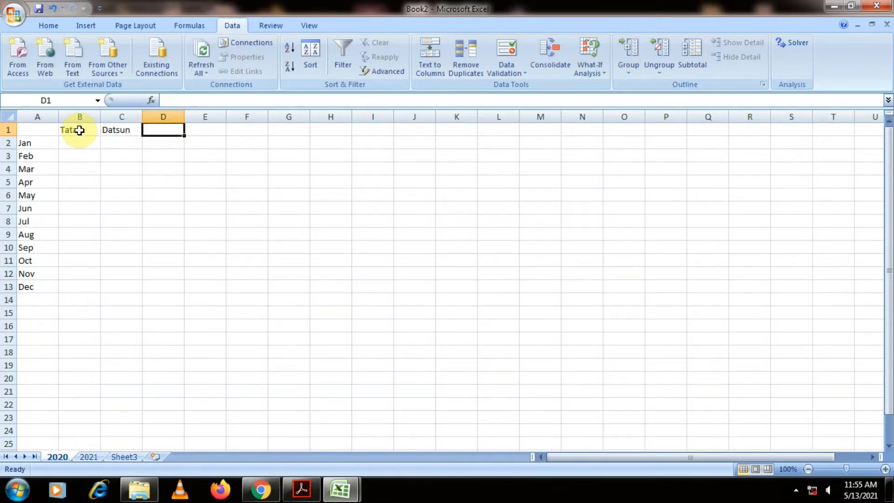
type("M")
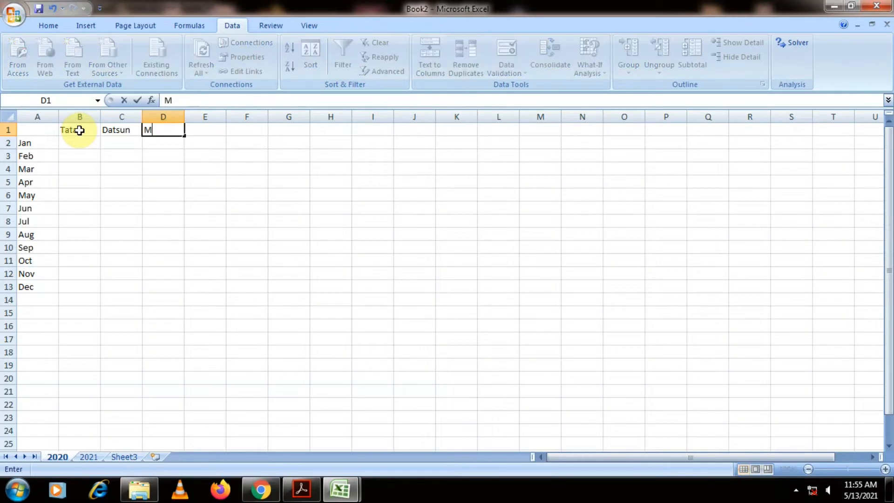
type("aruti")
key("Tab")
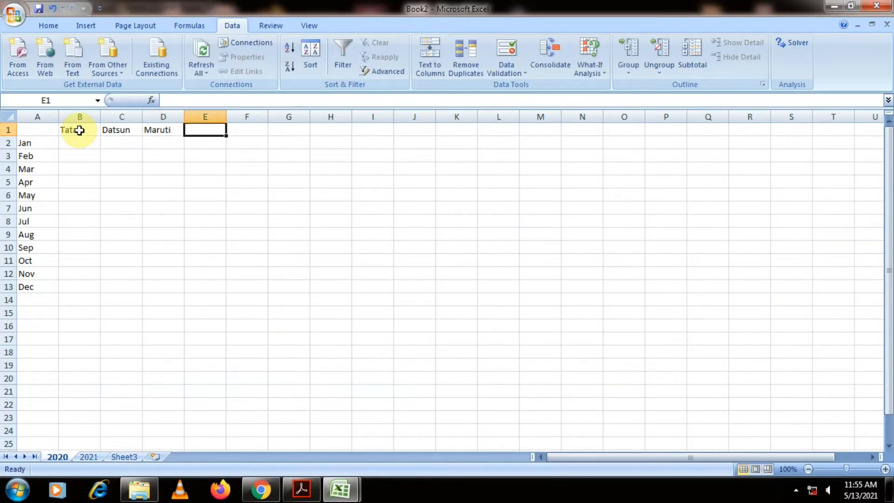
type("Reno")
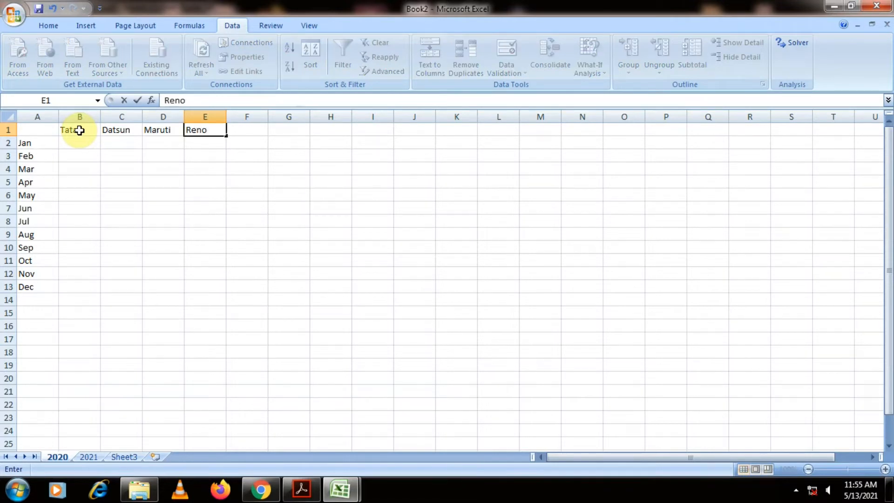
key("Return")
- Enter the random number formula +rand() in cell B2 for Tata's January sales
key("Left")
key("Left")
key("Left")
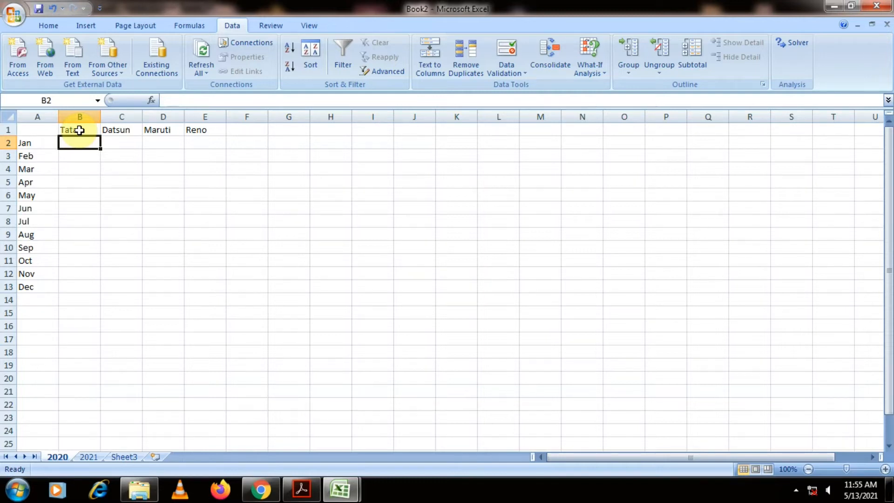
type("+ra")
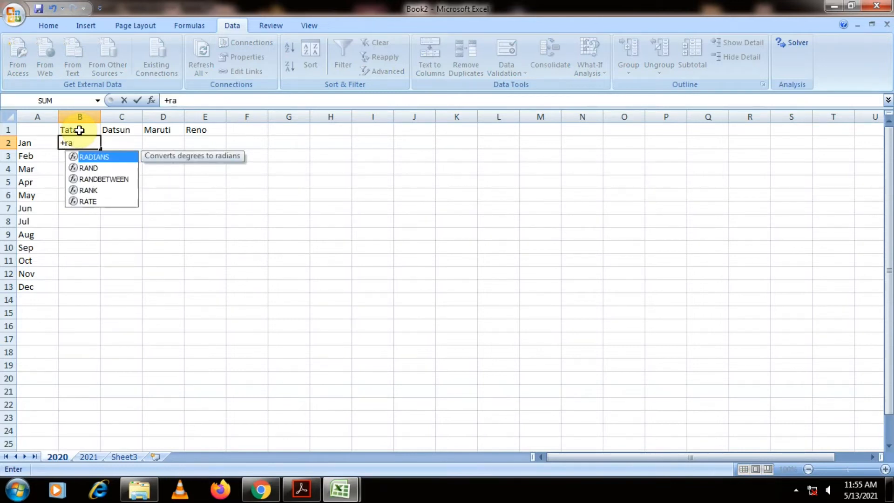
type("nd(")
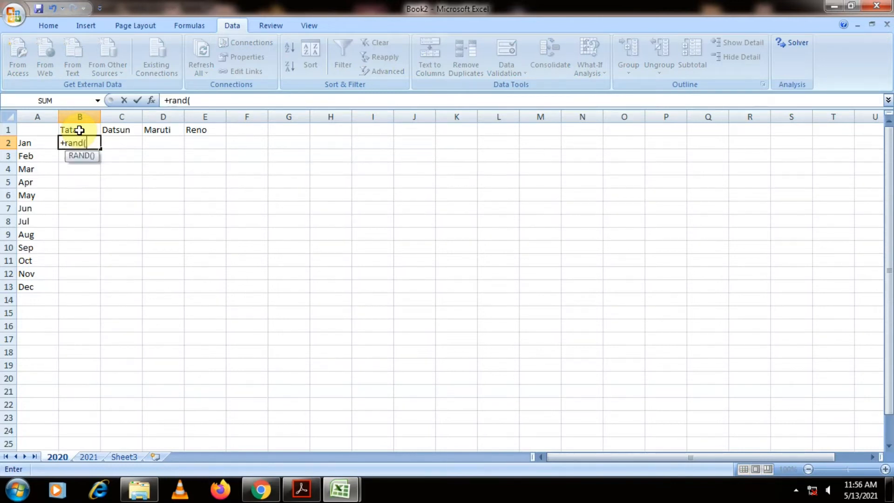
type(")")
key("Return")
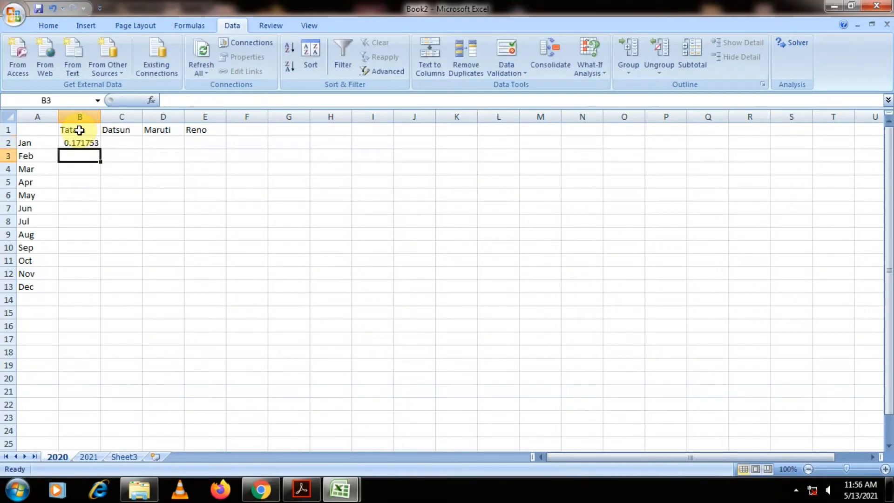
- Extend Tata's January formula in cell B2 so that the random number is multiplied by 100
key("Up")
key("F2")
type("*100")
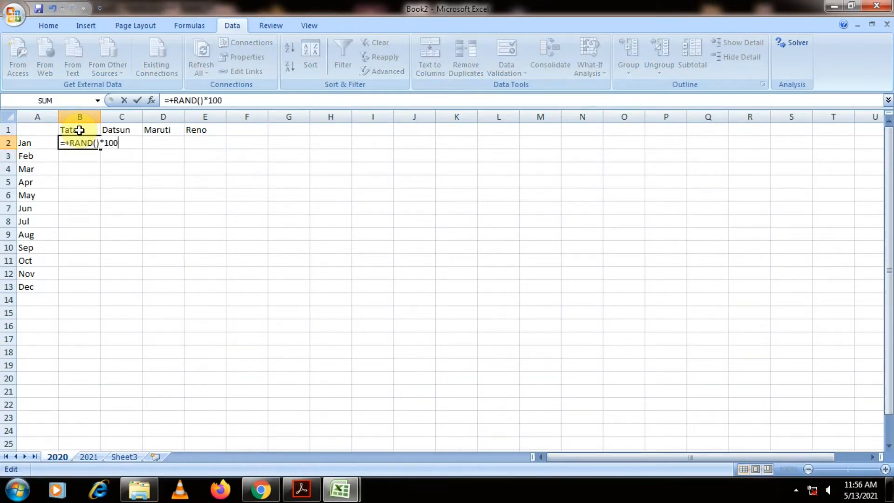
key("Return")
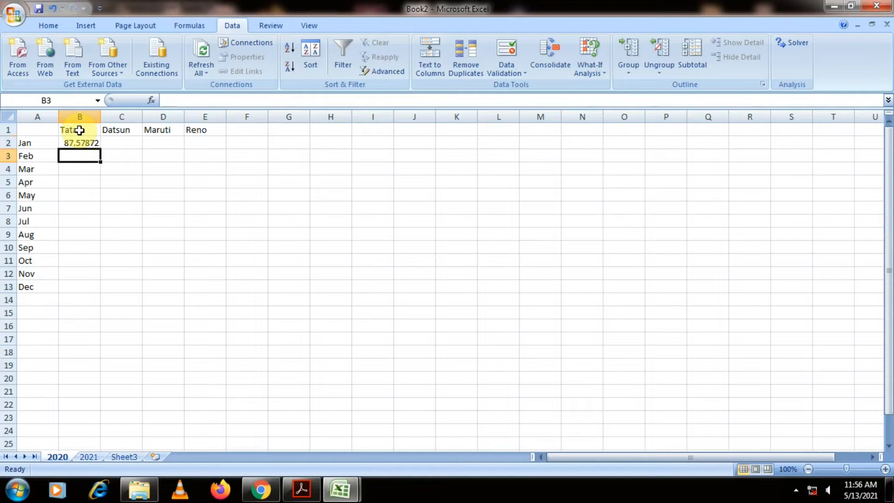
- Copy the random number formula from B2 across the whole sales range B2:E13
key("Up")
key("ctrl+c")
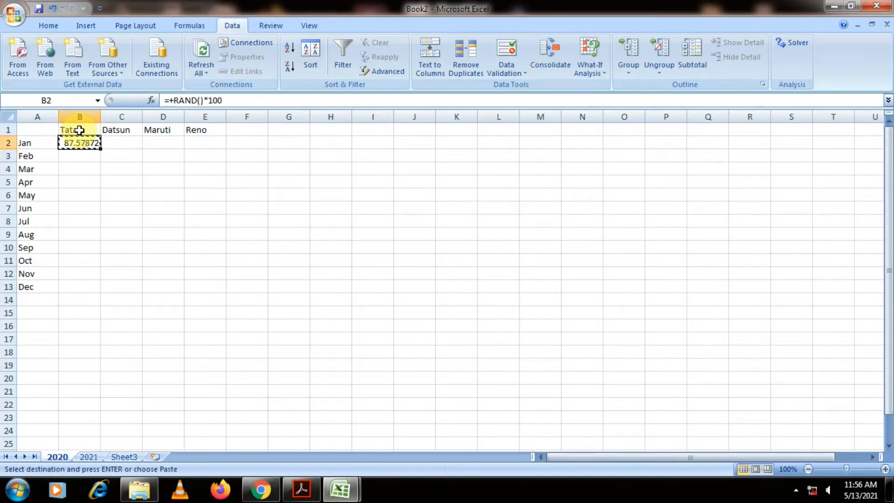
key("Down")
key("Up")
key("shift+Down")
key("shift+Down")
key("shift+Down")
key("shift+Down")
key("shift+Down")
key("shift+Down")
key("shift+Down")
key("shift+Down")
key("shift+Down")
key("shift+Down")
key("shift+Down")
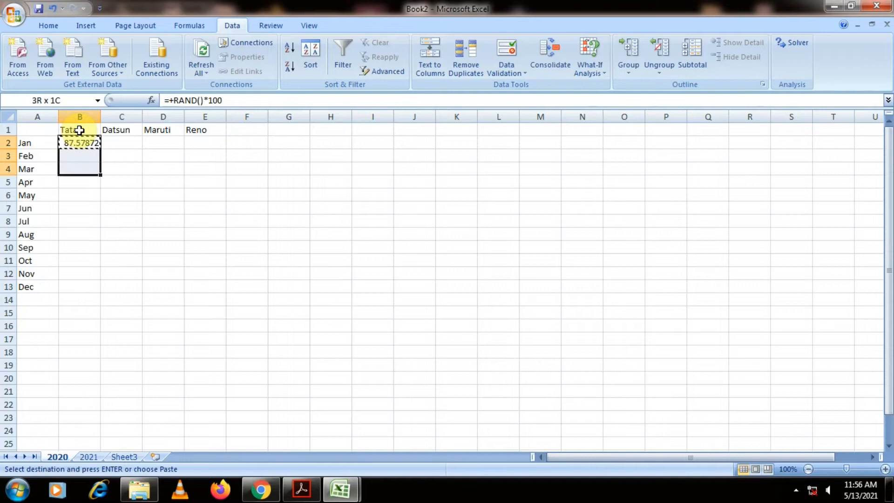
key("shift+Right")
key("shift+Right")
key("shift+Right")
key("ctrl+v")
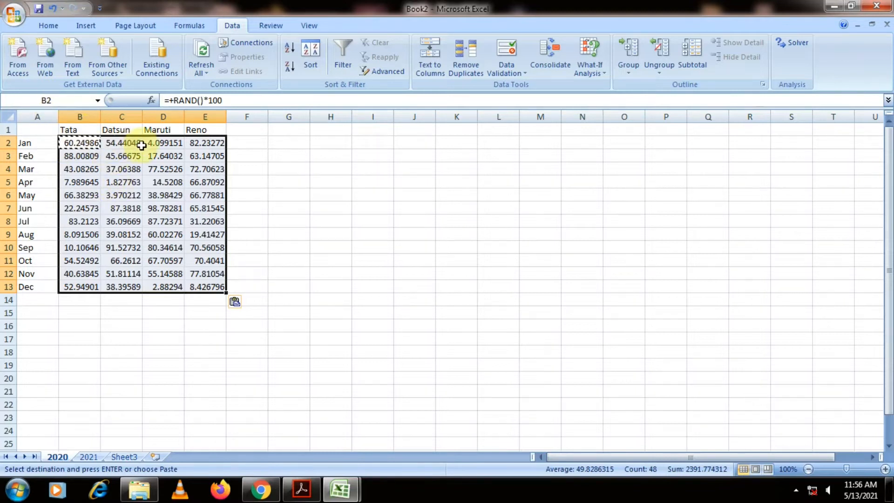
- Format the sales figures in B2:E13 as Number with 0 decimal places
right_click(103, 149)
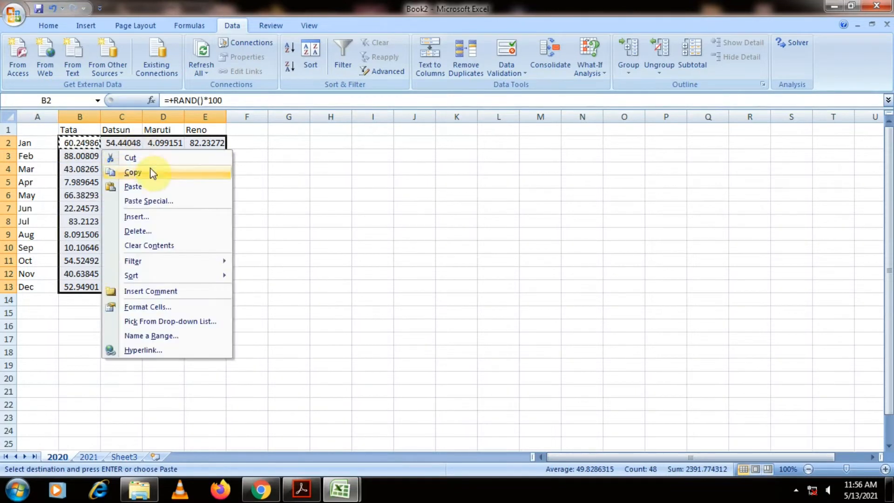
left_click(152, 306)
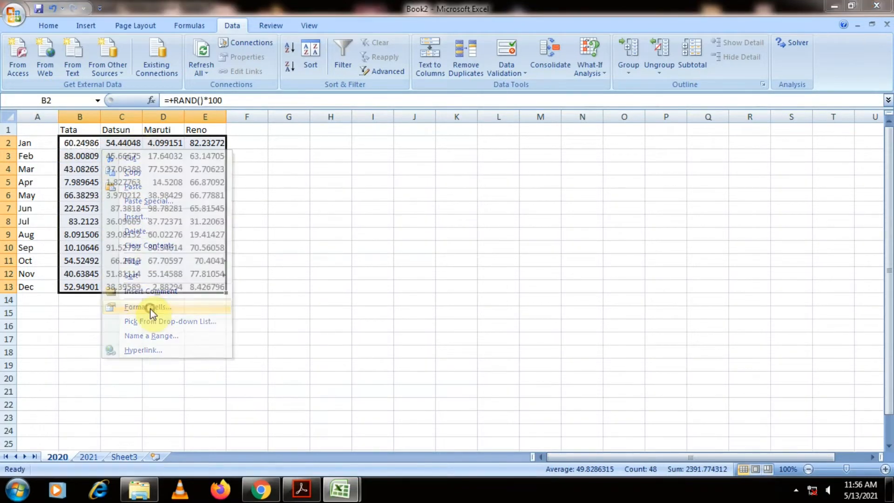
left_click(38, 217)
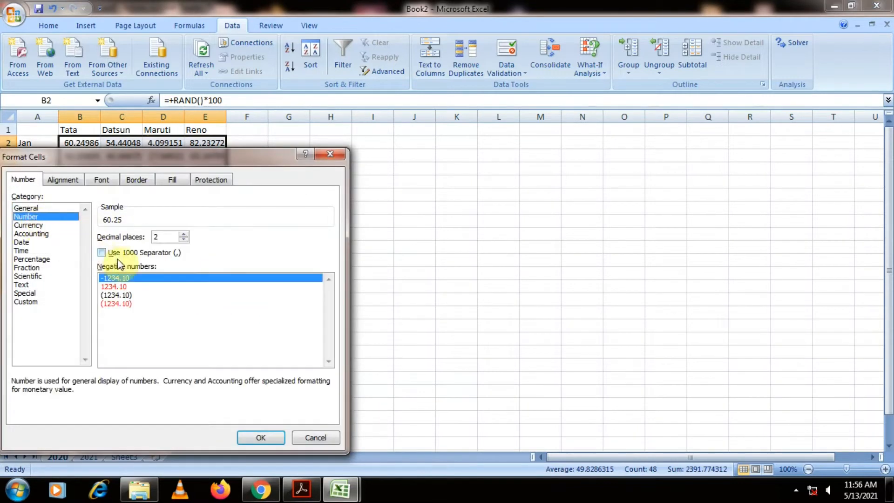
double_click(182, 240)
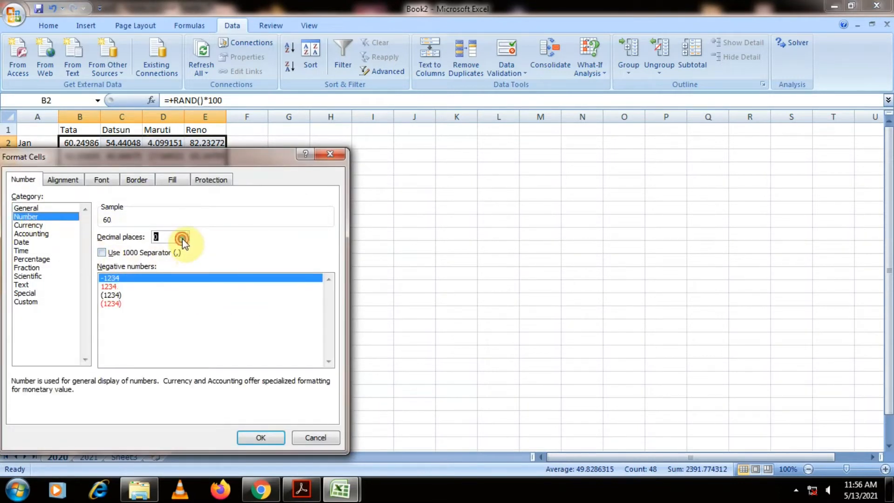
left_click(254, 435)
- Replace the random formulas in B2:E13 with fixed numbers by pasting them over themselves as values
key("ctrl+c")
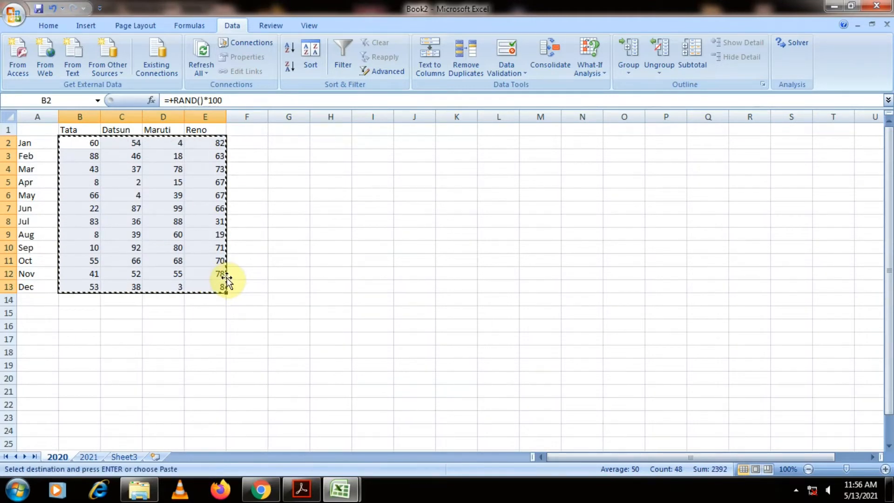
right_click(227, 278)
key("s")
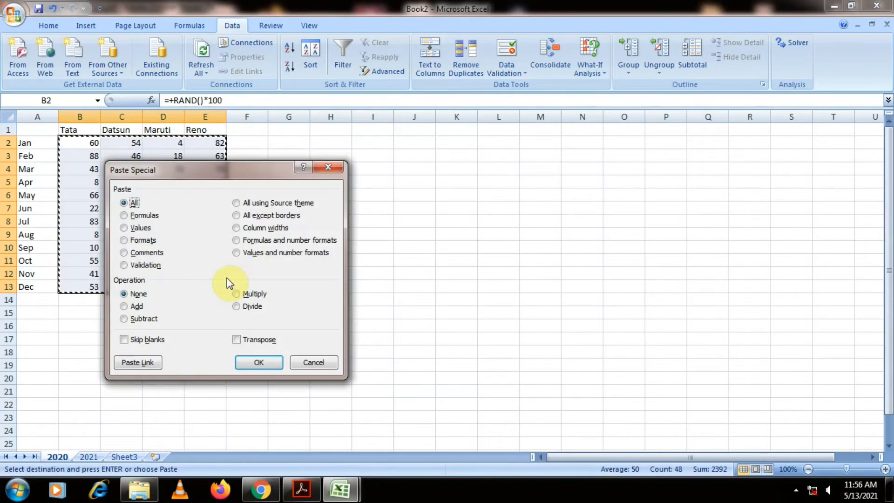
key("v")
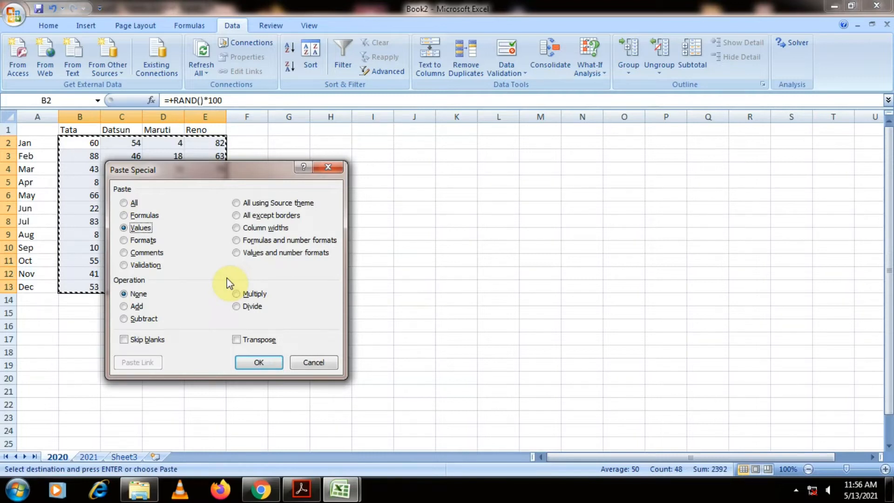
key("Return")
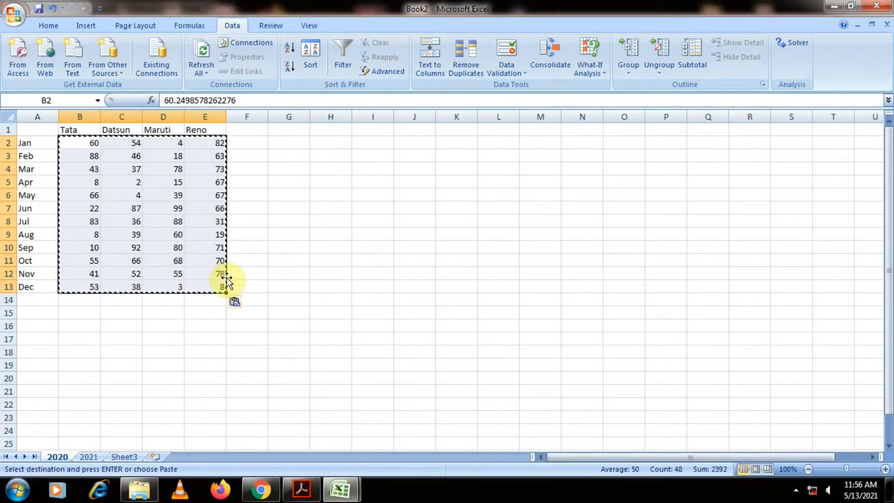
- Enter the header Total in cell F1
key("Right")
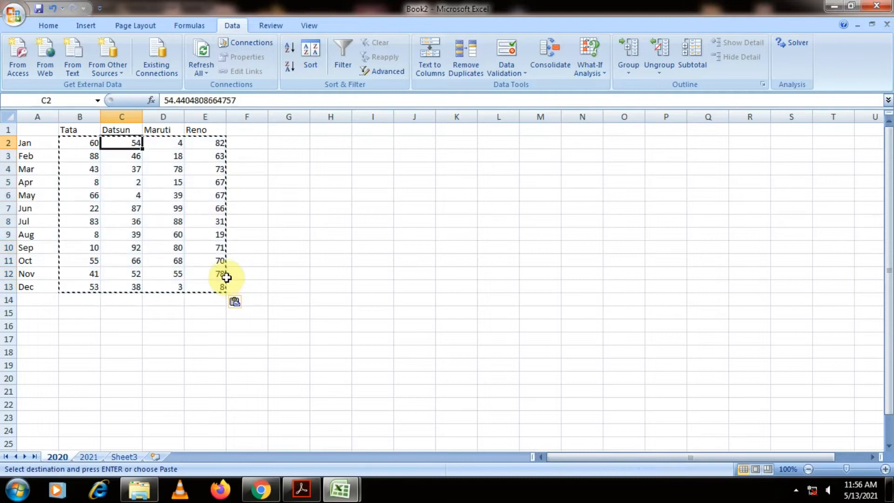
key("Right")
key("Right")
key("Right")
key("Up")
key("Right")
key("Left")
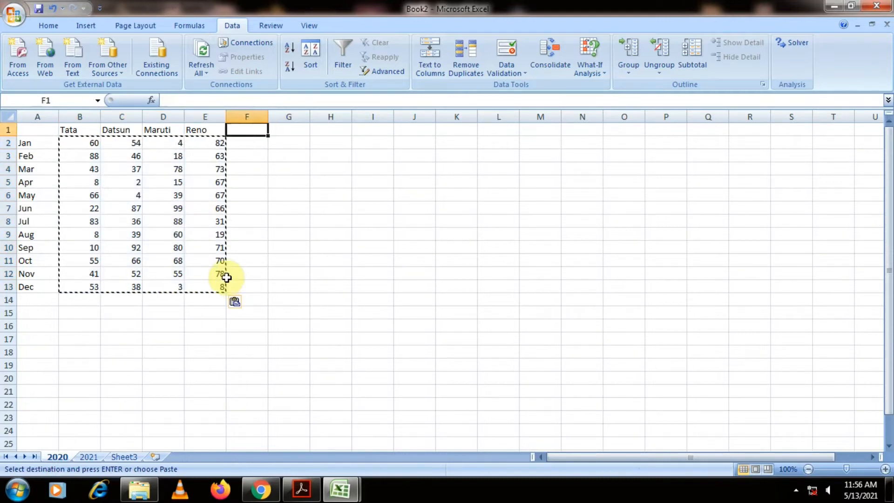
type("Total")
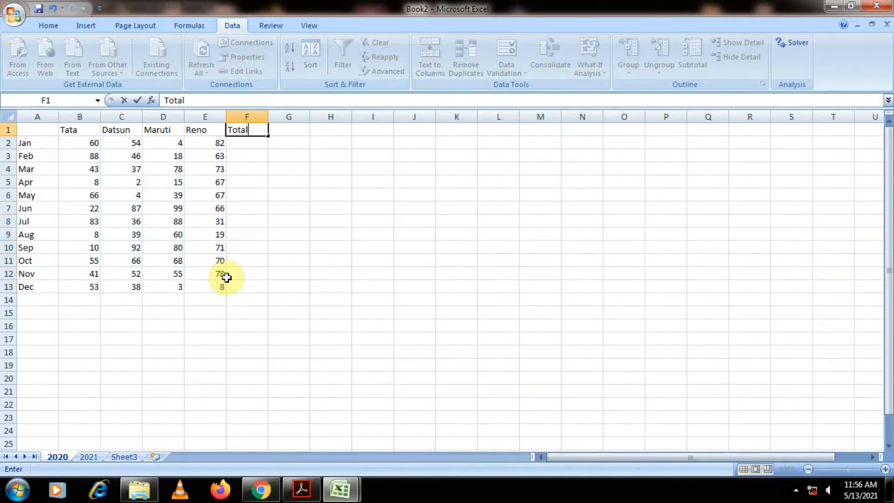
key("Return")
- Enter a SUM formula over B2:E2 in cell F2 for January's total
type("+")
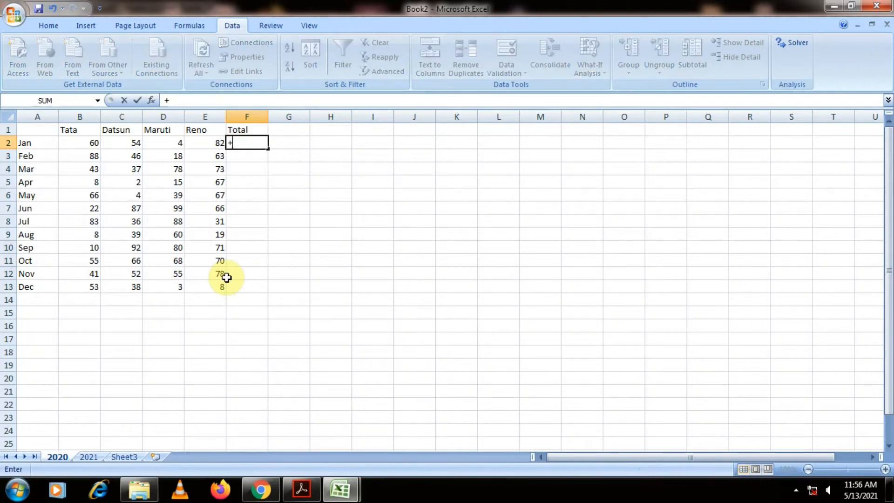
type("su")
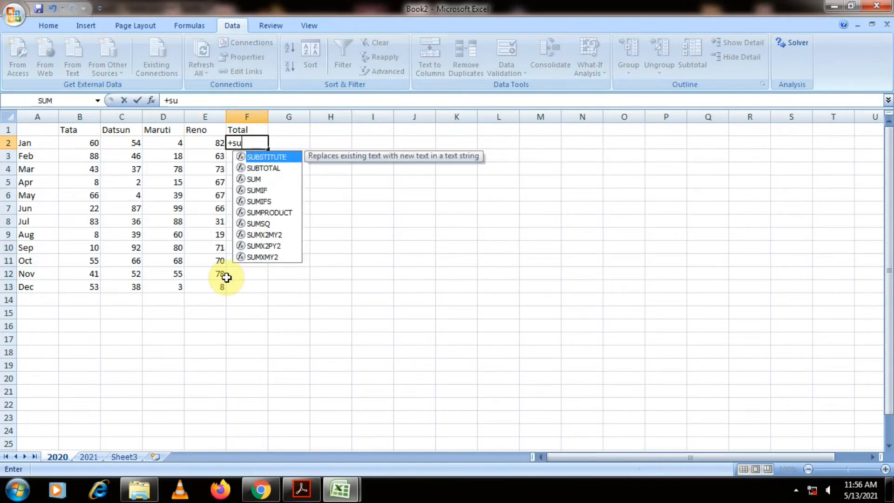
type("m(")
key("Left")
key("Left")
key("Left")
key("Left")
key("shift+Right")
key("shift+Right")
key("shift+Right")
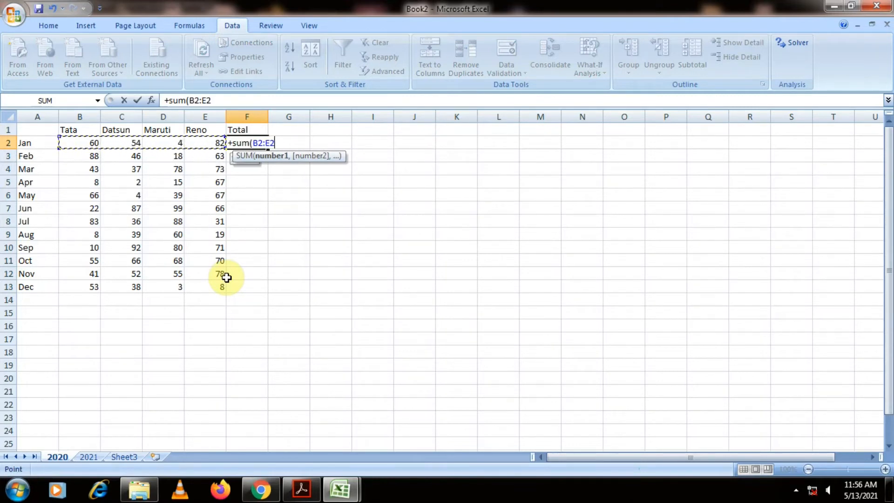
key("Return")
- Fill the January total formula down through F13 for the remaining months
key("Up")
key("Left")
key("ctrl+Down")
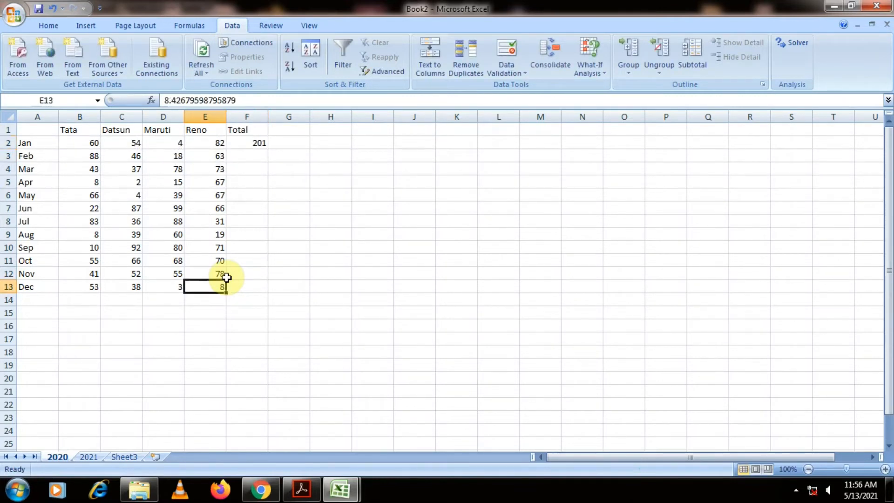
key("Right")
key("ctrl+shift+Up")
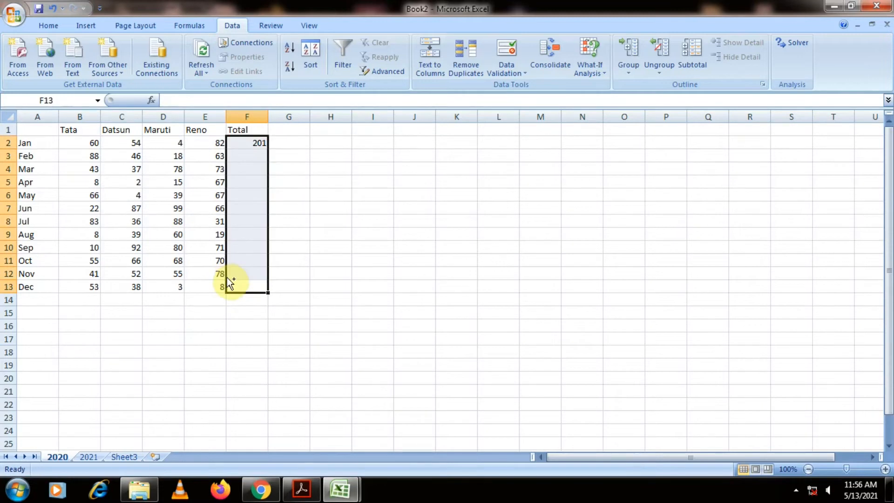
key("ctrl+d")
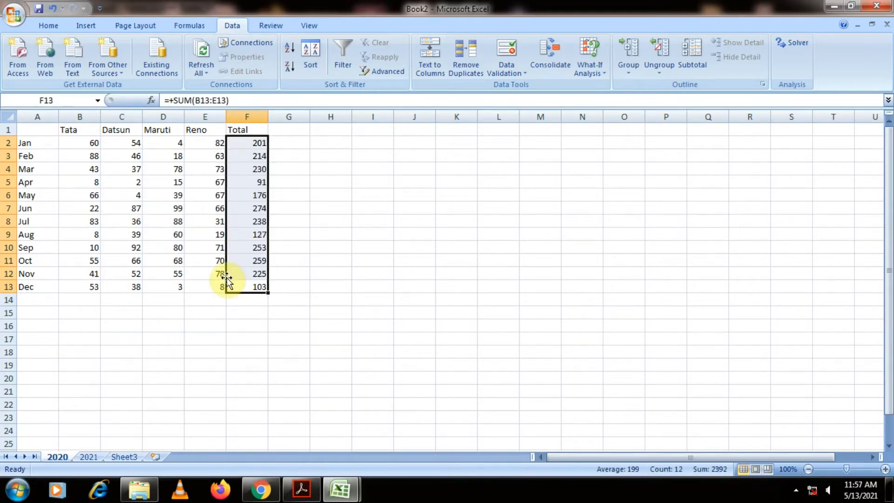
- Make the column headers in B1:F1 bold
key("Up")
key("Up")
key("Up")
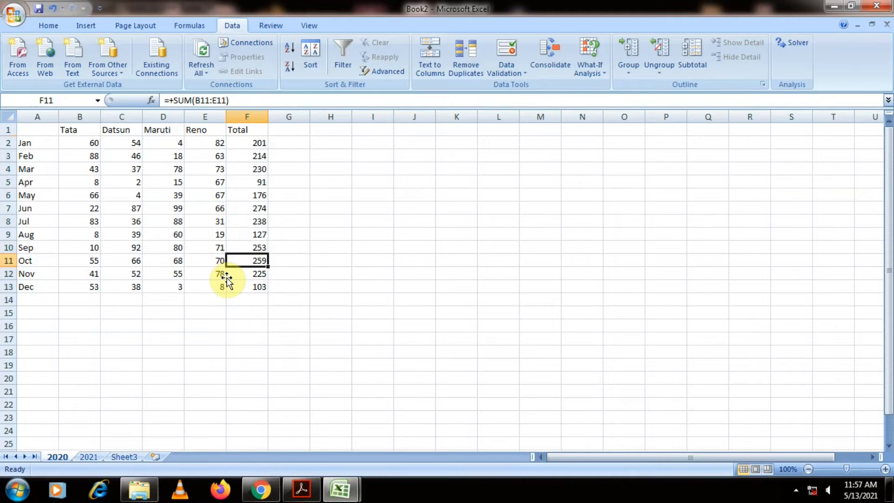
key("ctrl+Up")
key("shift+Left")
key("shift+Left")
key("shift+Left")
key("shift+Left")
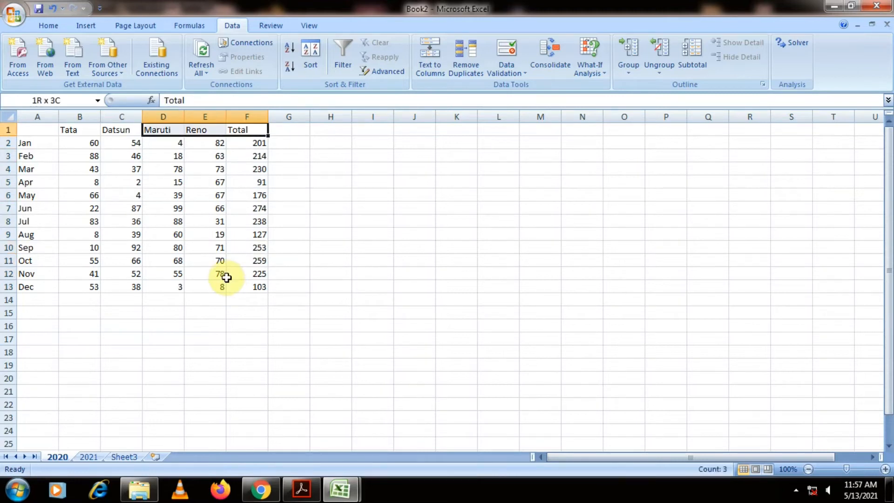
key("ctrl+b")
- Make the month names in A2:A13 bold
key("Left")
key("Left")
key("Left")
key("Left")
key("Left")
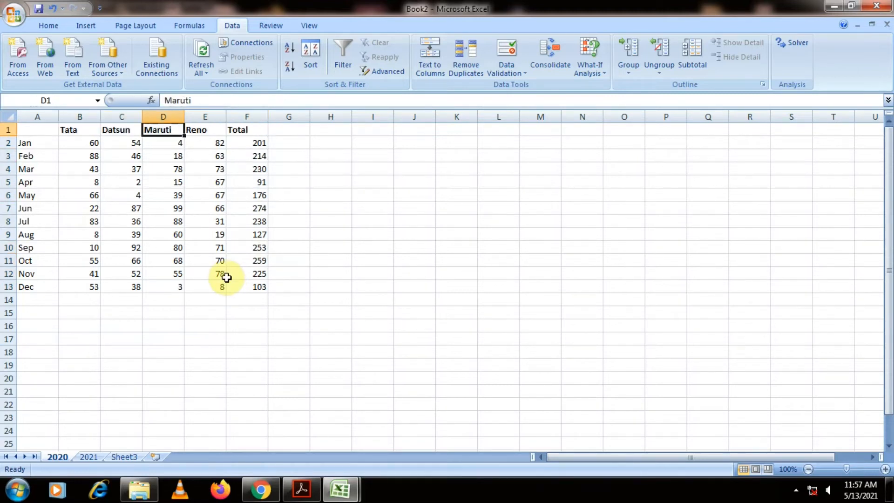
key("Down")
key("ctrl+shift+Down")
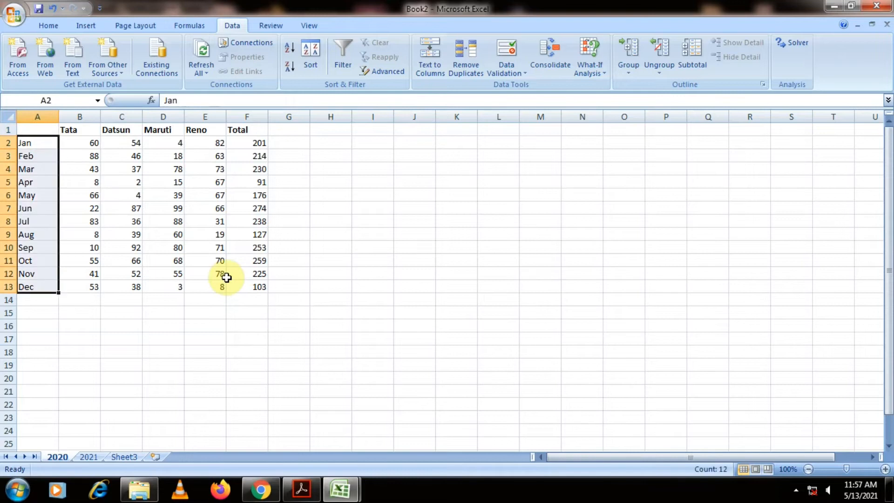
key("ctrl+b")
- Fill the header row A1:F1 with yellow
key("Up")
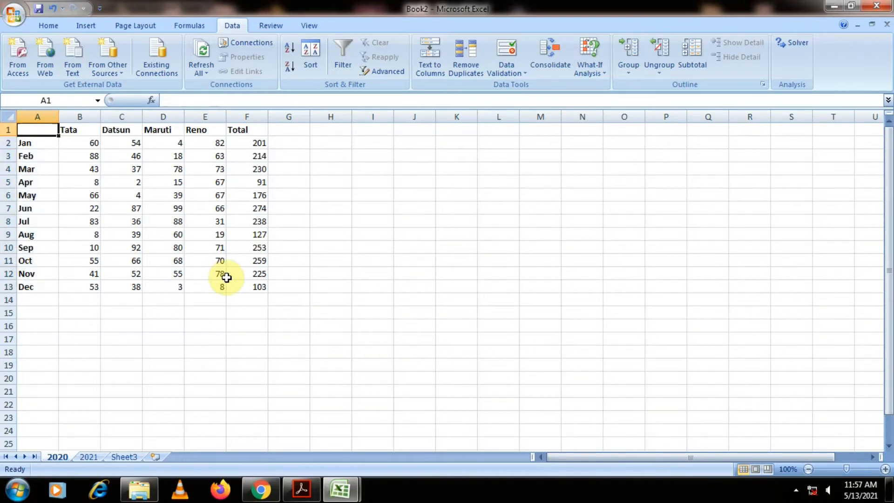
key("Right")
key("Left")
key("shift+Right")
key("shift+Right")
key("shift+Right")
key("shift+Right")
key("shift+Right")
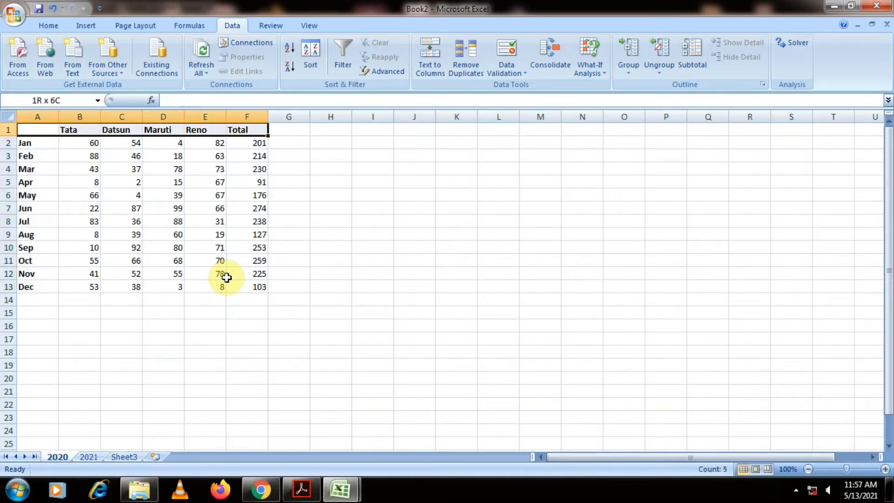
left_click(55, 26)
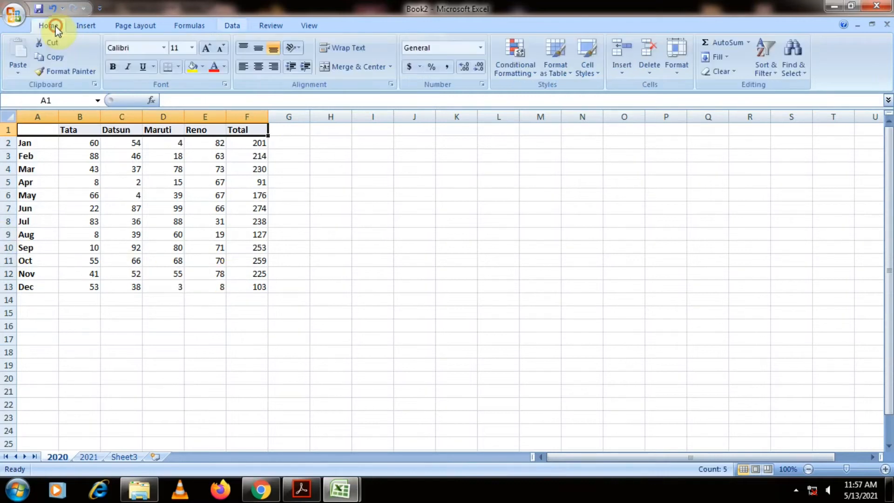
left_click(192, 66)
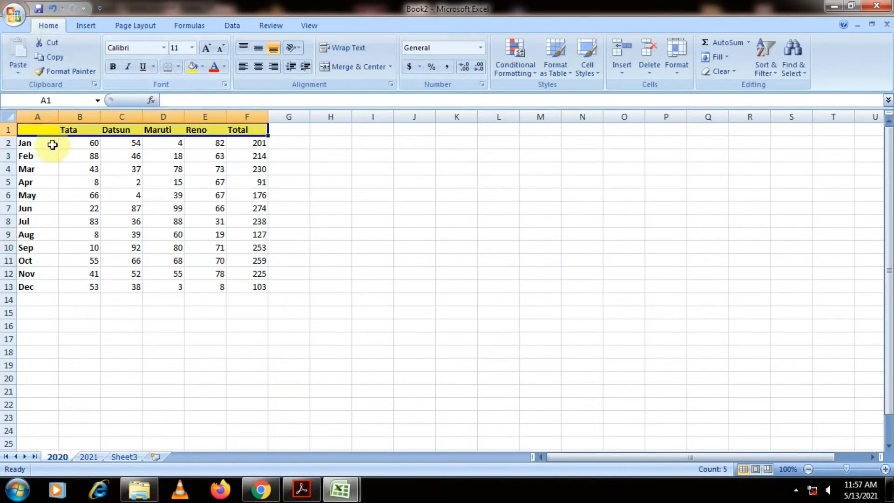
- Apply All Borders to the whole sales table A1:F13
left_click_drag(30, 125, 240, 286)
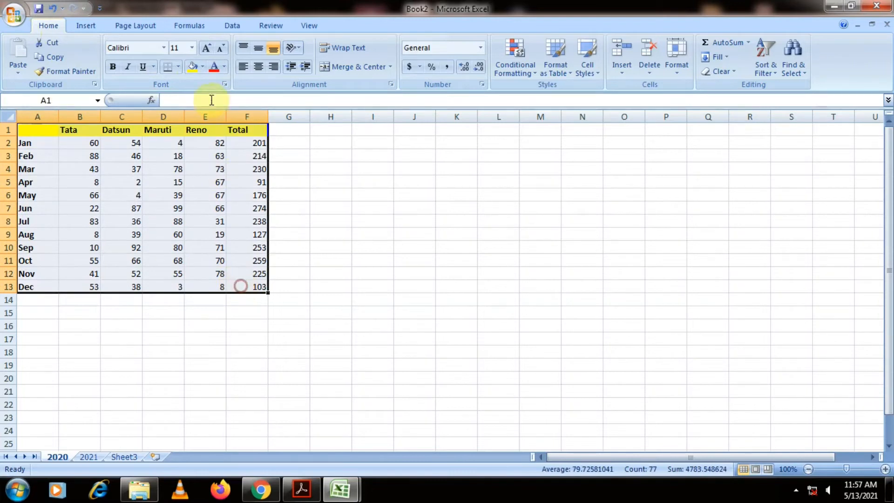
left_click(178, 66)
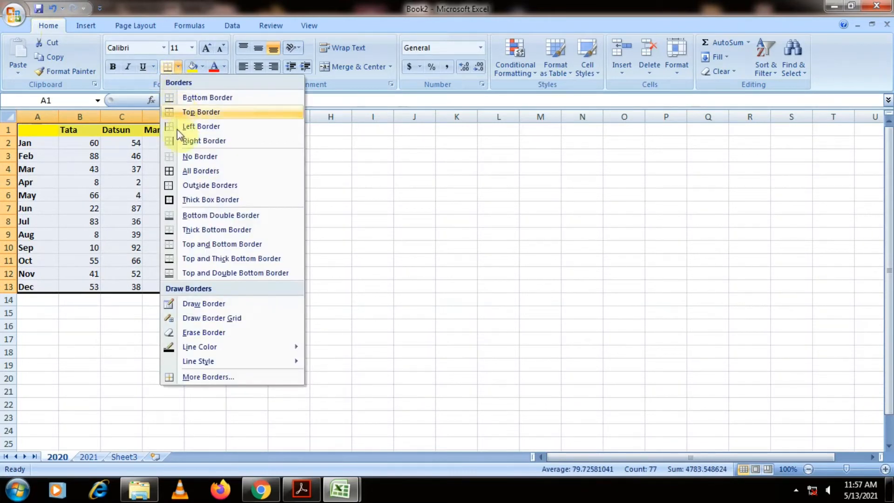
left_click(177, 168)
- Fill the month cells A2:A13 with a light red theme colour
left_click_drag(30, 144, 44, 285)
left_click(202, 67)
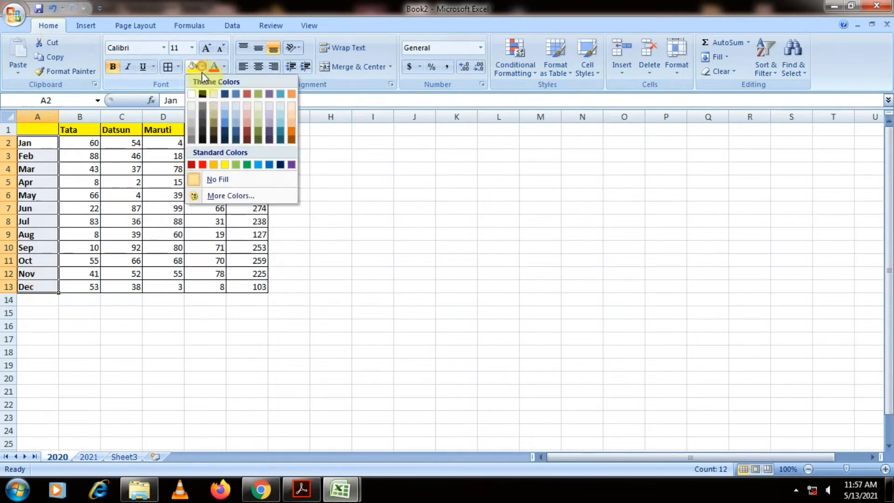
left_click(246, 119)
left_click(160, 167)
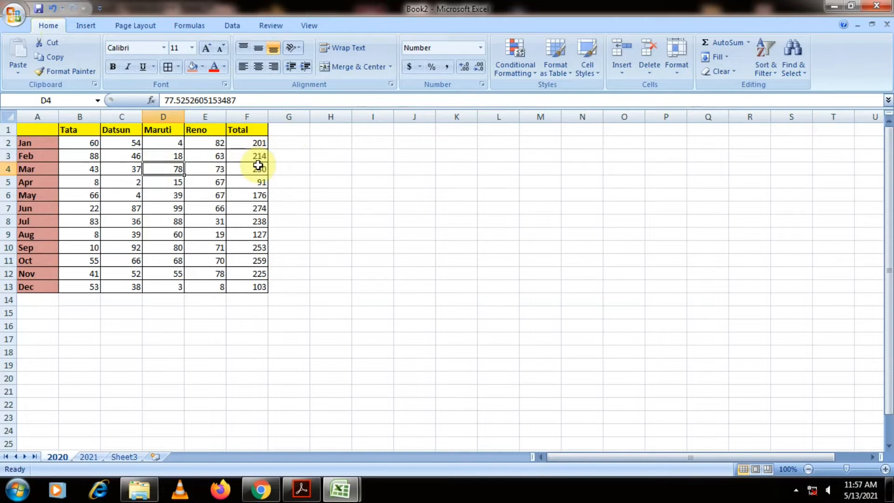
- Copy the sales table A1:F13 from the 2020 sheet to cell A1 of the 2021 sheet
left_click(43, 126)
left_click_drag(67, 140, 251, 281)
key("ctrl+c")
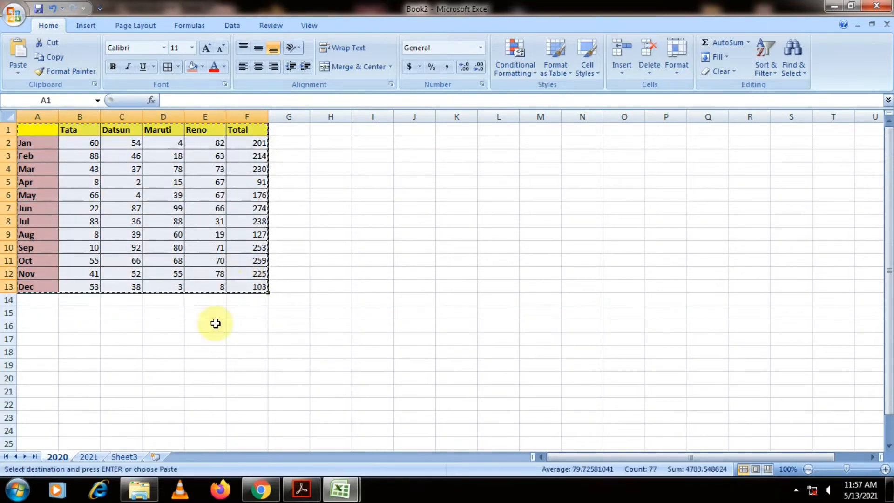
left_click(87, 457)
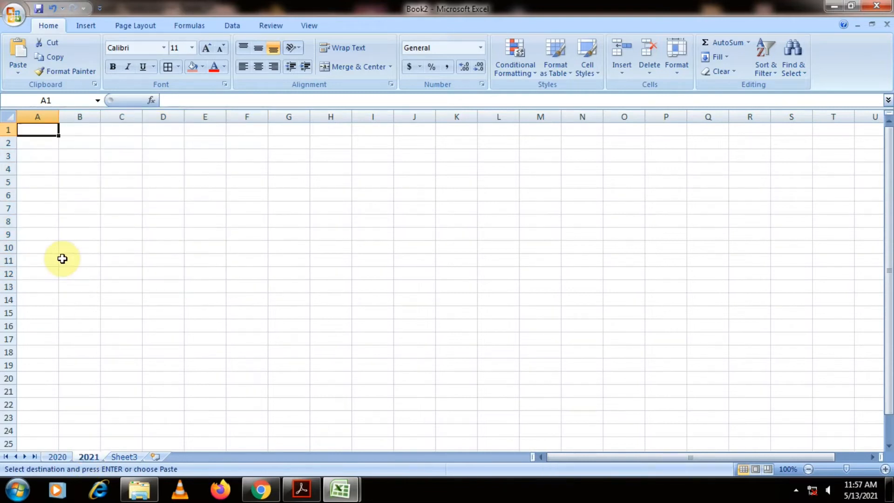
key("ctrl+v")
- Enter the formula +rand()*100 in cell B2 of the 2021 sheet
left_click(85, 147)
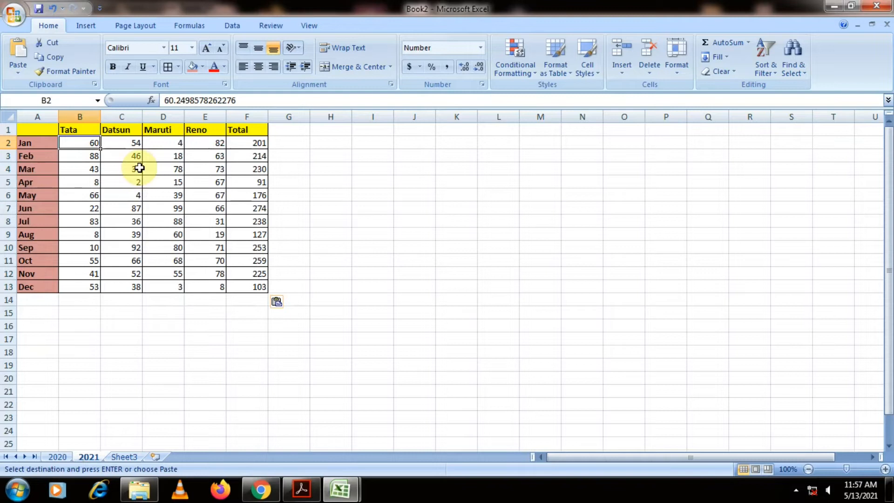
type("+rand")
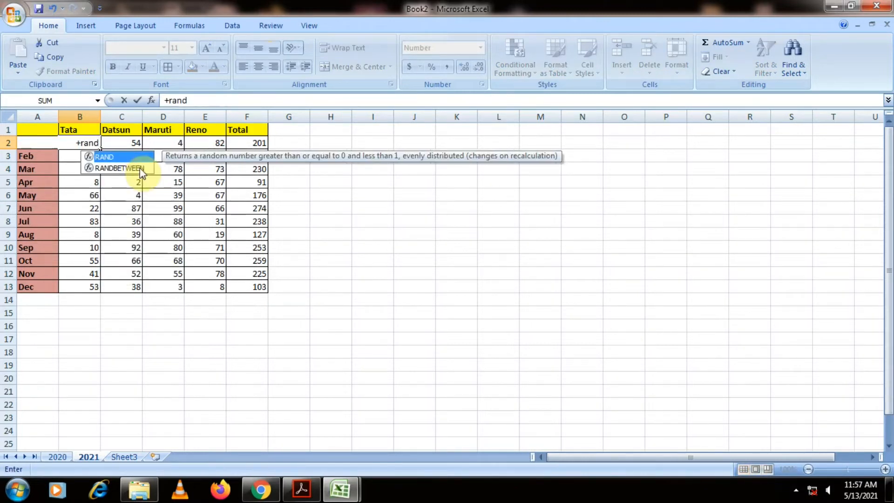
type("()-")
key("BackSpace")
type("*100")
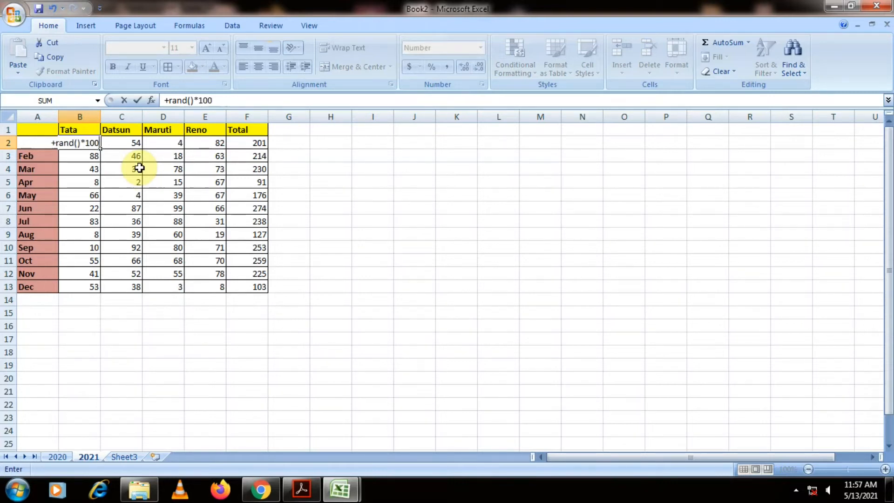
key("Return")
- Copy the random-number formula from B2 across the whole sales range B2:E13
key("Up")
key("ctrl+c")
key("ctrl+shift+Down")
key("shift+Right")
key("shift+Right")
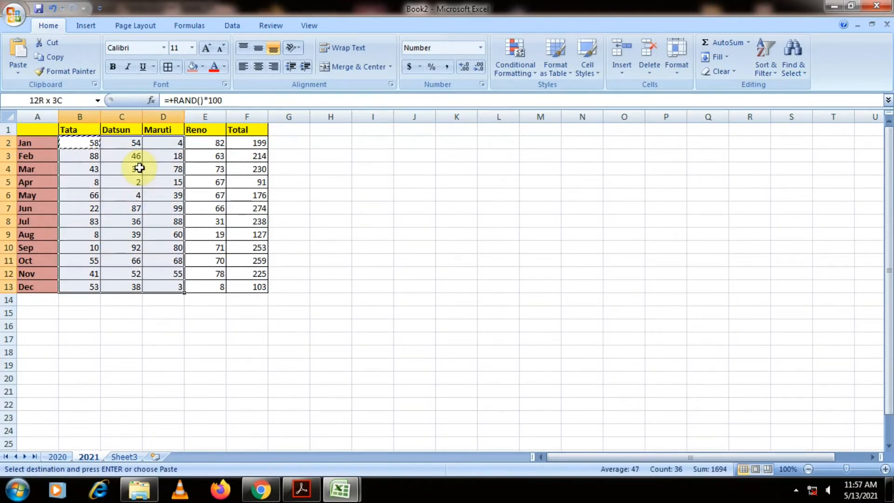
key("shift+Right")
key("ctrl+v")
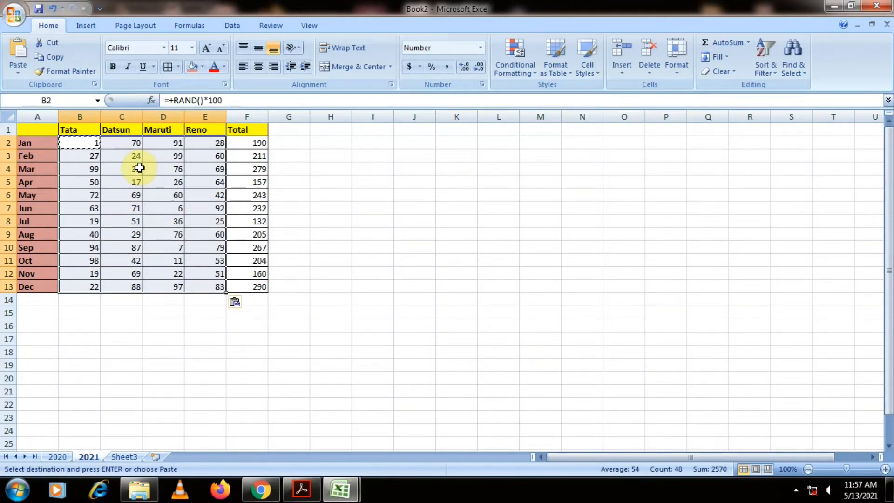
- Replace the random formulas in B2:E13 with their values using Paste Special Values
right_click(140, 168)
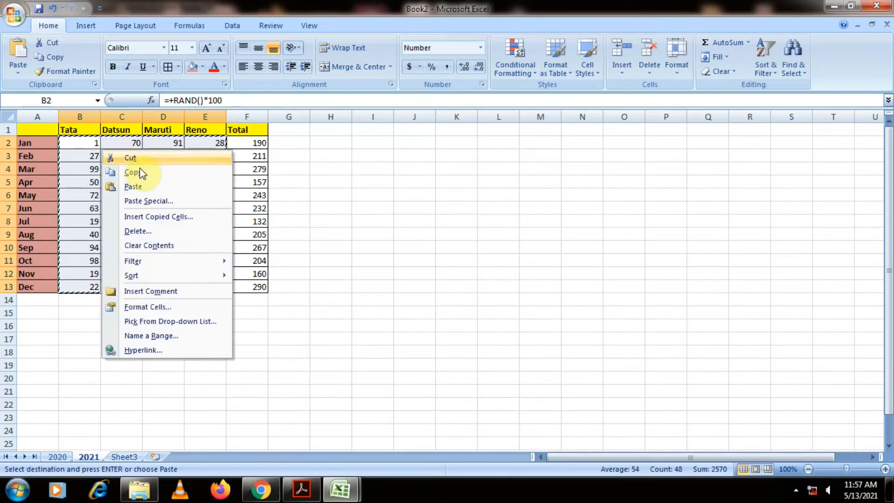
key("s")
key("v")
key("Return")
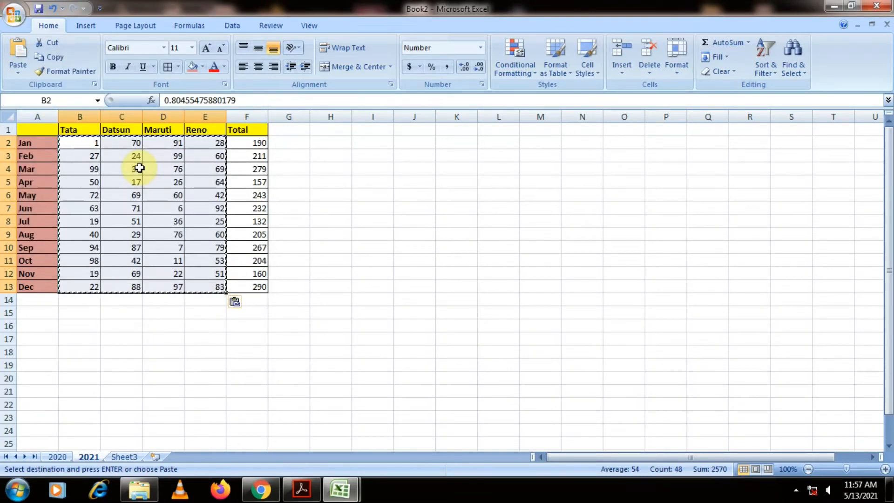
- Check the contents of the Tata column cells on the 2021 sheet and look over the 2020, 2021 and Sheet3 worksheets
key("Up")
key("Down")
key("Down")
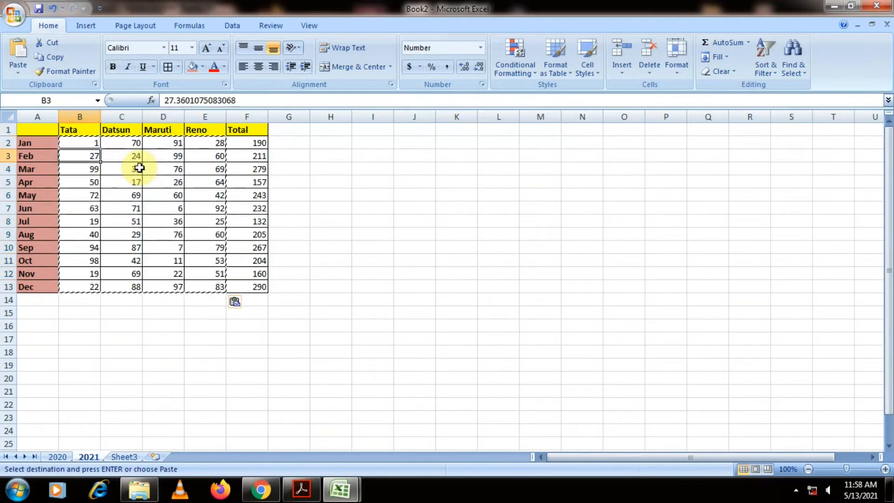
key("Down")
key("Down")
key("Down")
key("Down")
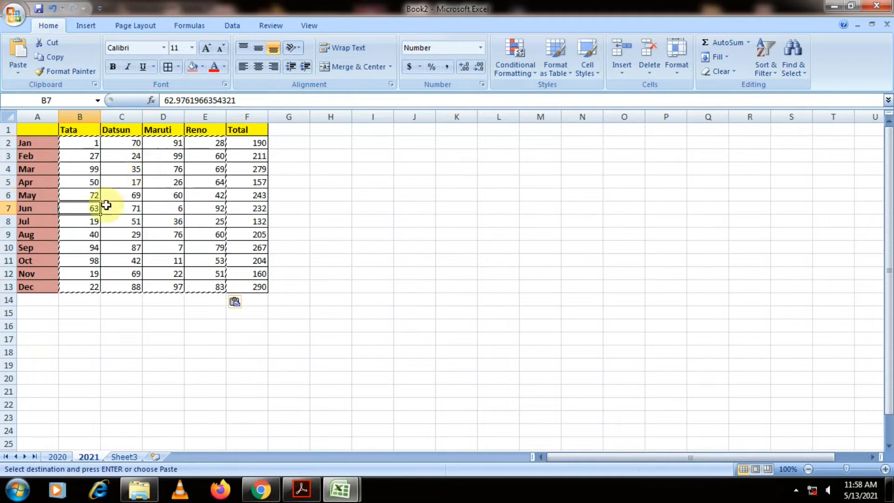
left_click(117, 458)
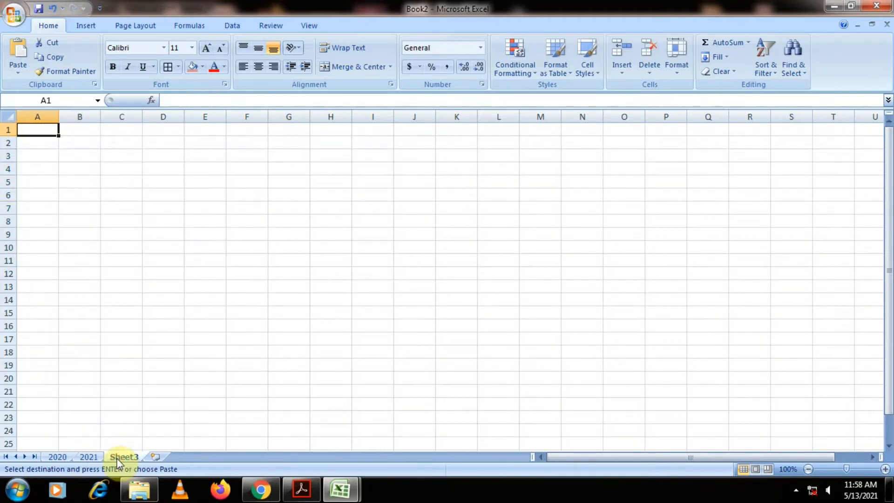
left_click(88, 458)
left_click(60, 454)
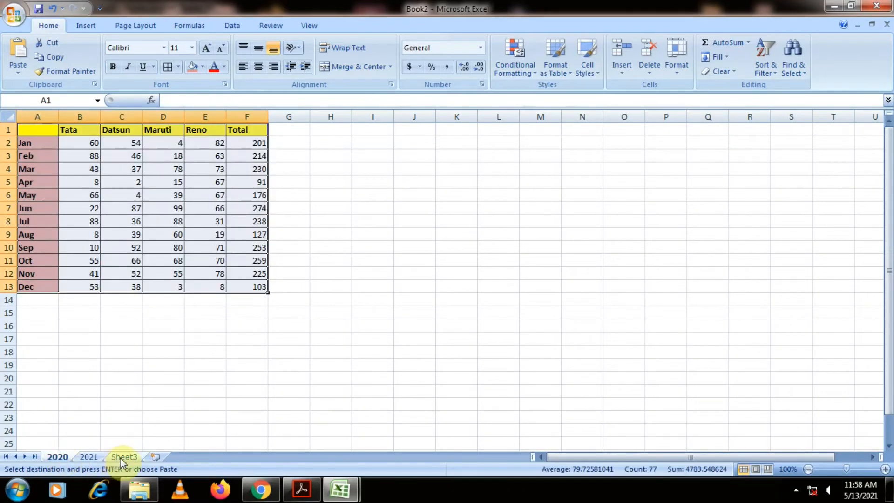
left_click(121, 458)
left_click(91, 455)
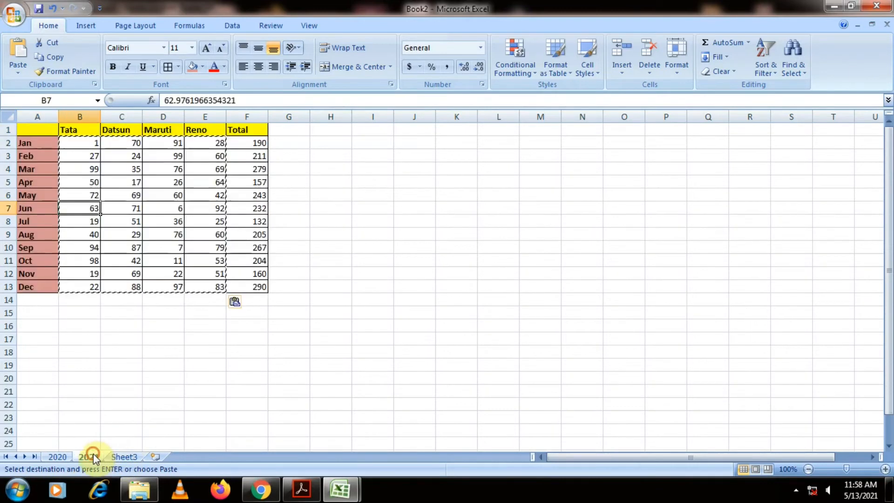
left_click(59, 456)
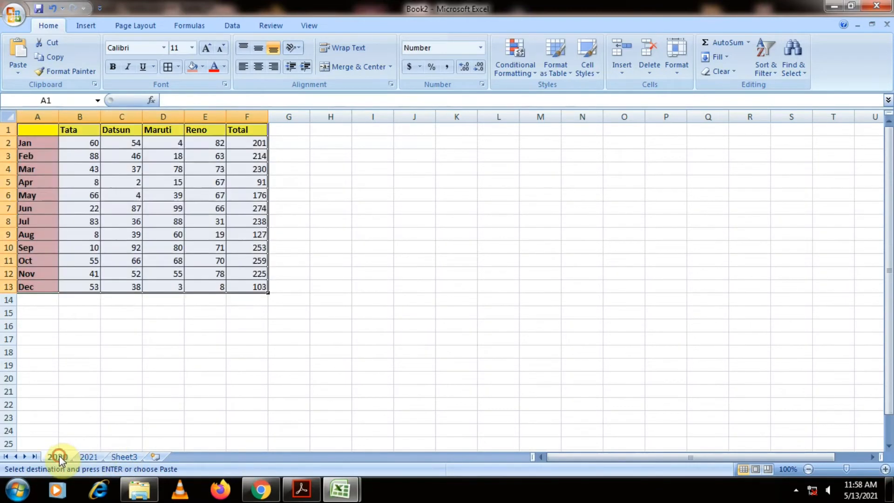
- Start the Consolidate command at cell A1 of Sheet3 with Sum as the function
left_click(115, 455)
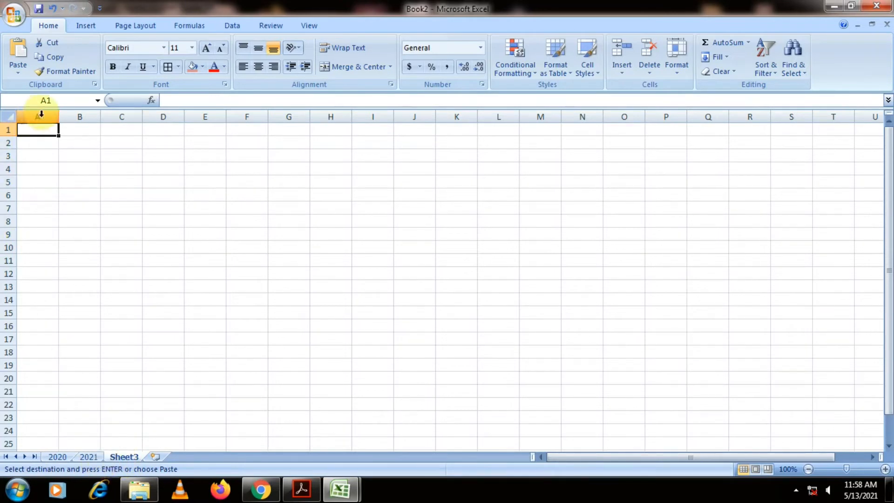
left_click(229, 29)
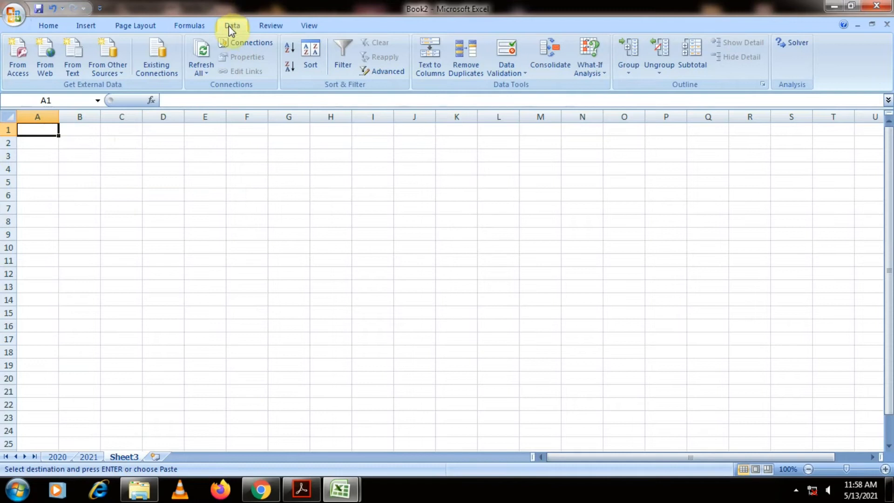
left_click(553, 62)
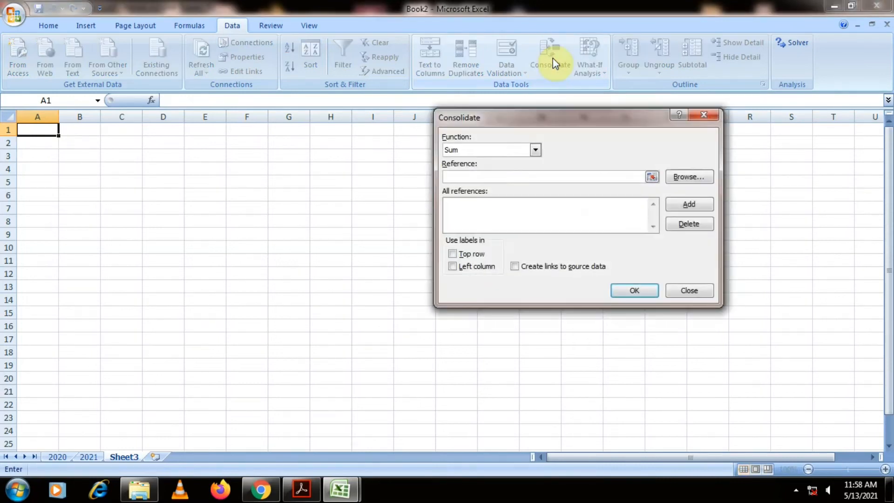
left_click_drag(548, 119, 281, 140)
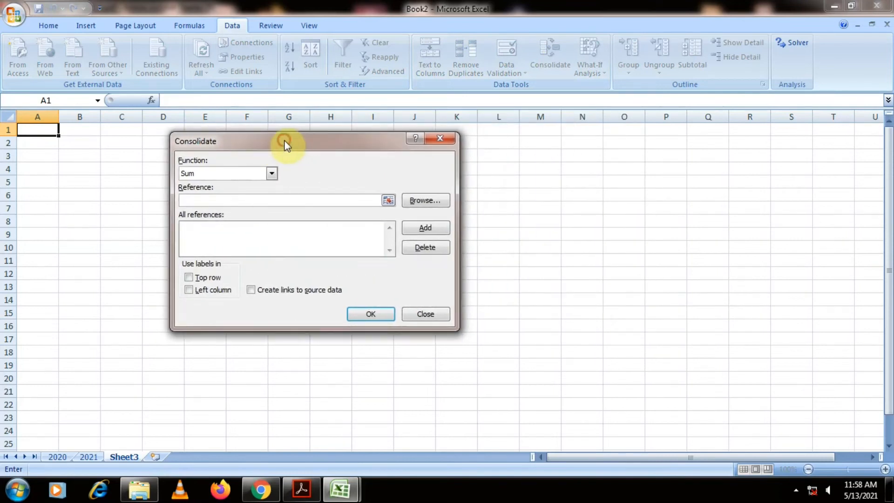
left_click(270, 174)
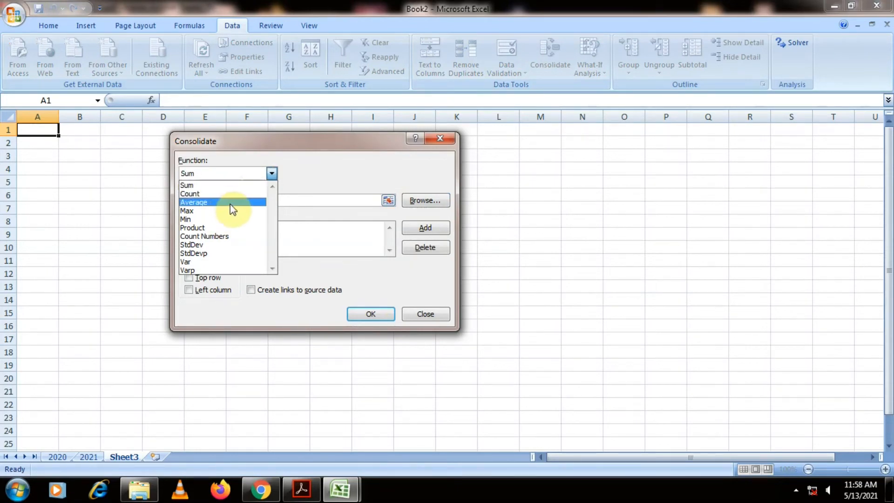
left_click(227, 186)
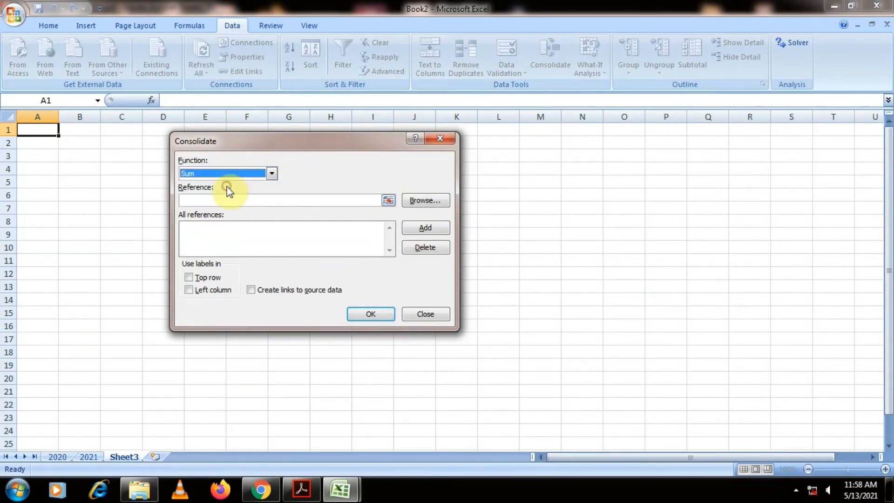
left_click_drag(347, 144, 370, 140)
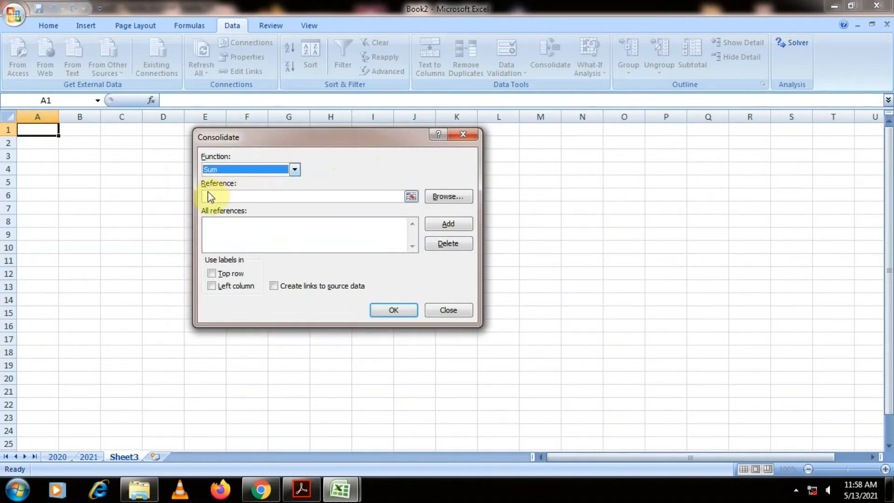
- Add the range A1:F13 of the 2020 sheet to the consolidation references
left_click(411, 197)
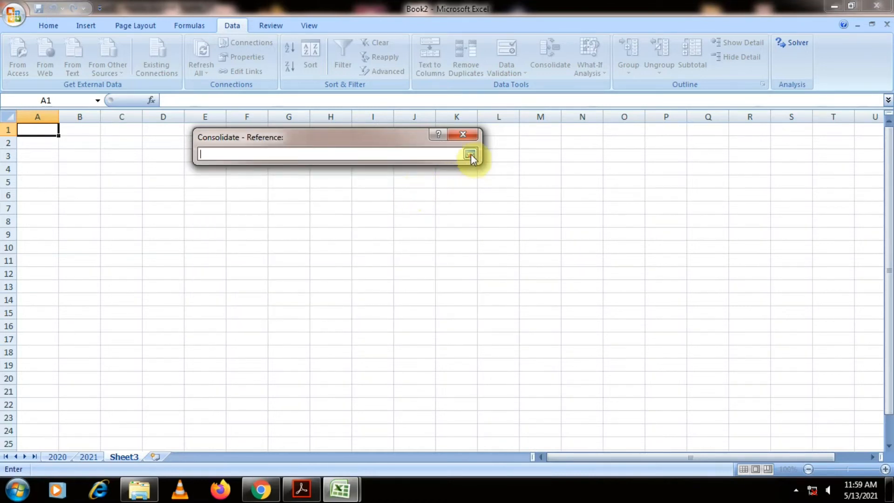
left_click(471, 154)
left_click(410, 197)
left_click(55, 458)
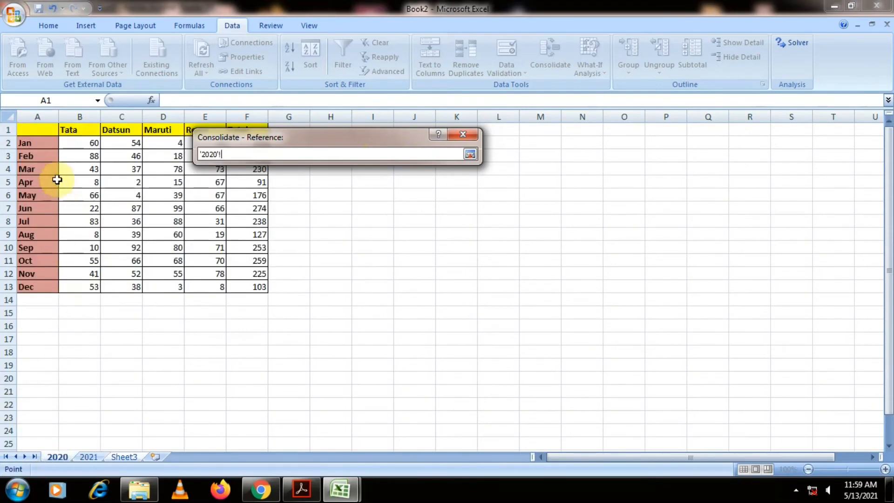
left_click_drag(41, 130, 238, 287)
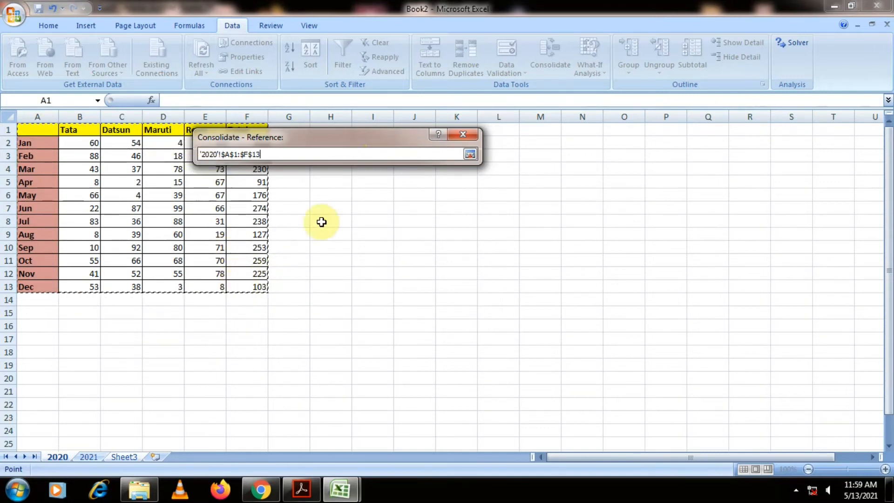
left_click(470, 154)
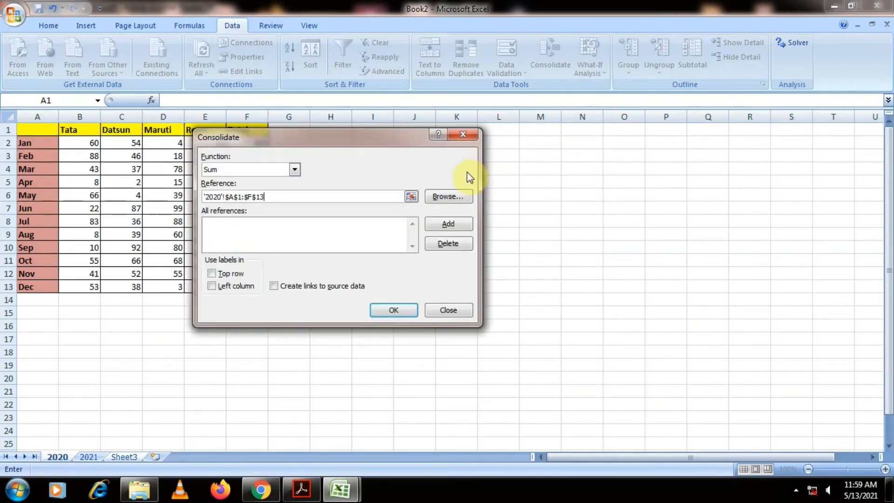
left_click(445, 227)
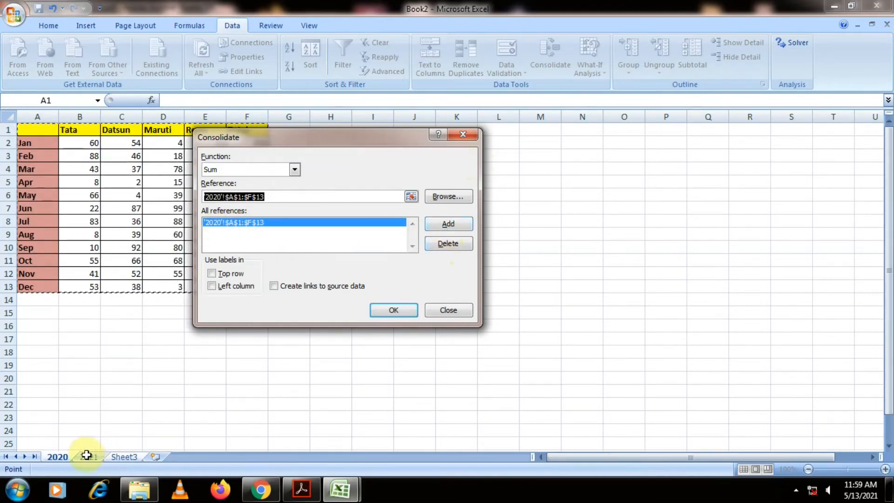
- Add the range A1:F13 of the 2021 sheet to the consolidation references
left_click(412, 196)
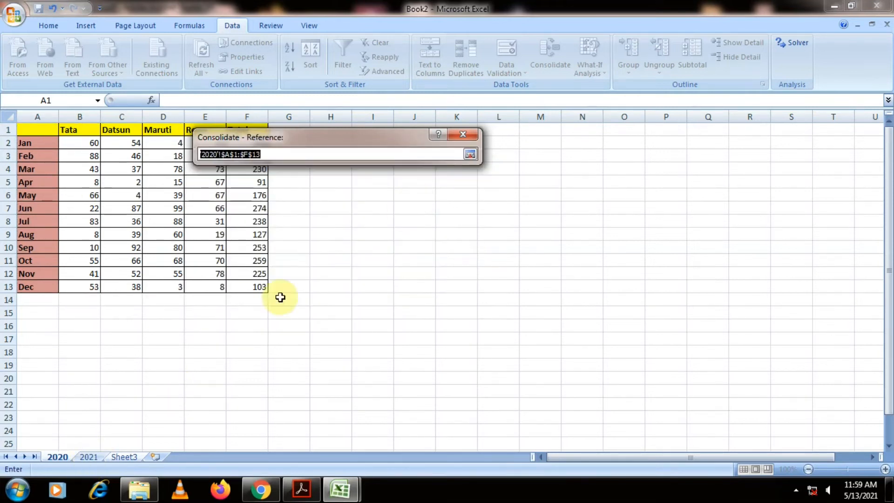
left_click(81, 456)
left_click_drag(44, 133, 229, 286)
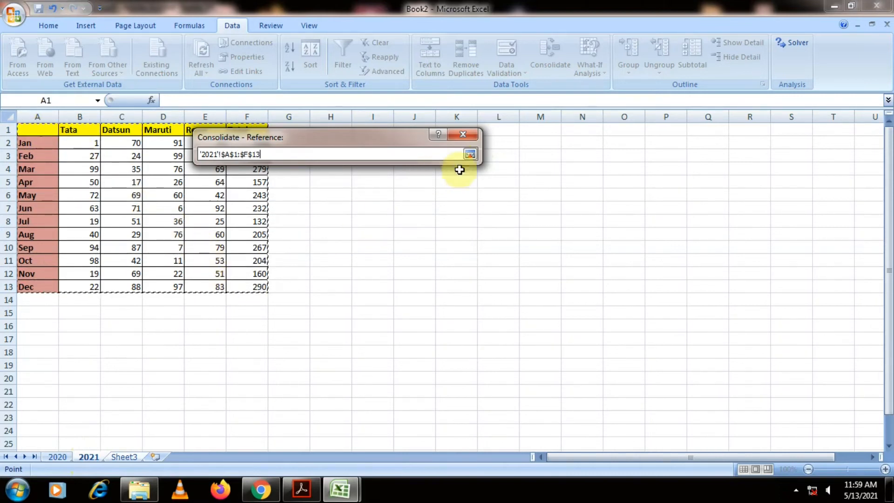
left_click(469, 154)
left_click(448, 226)
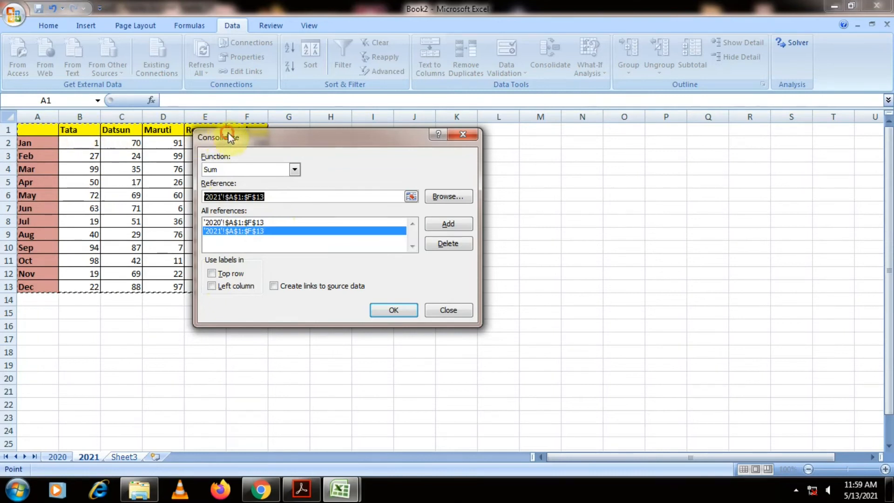
- Consolidate the data using top row and left column labels, with links created to the source data
left_click_drag(218, 136, 353, 136)
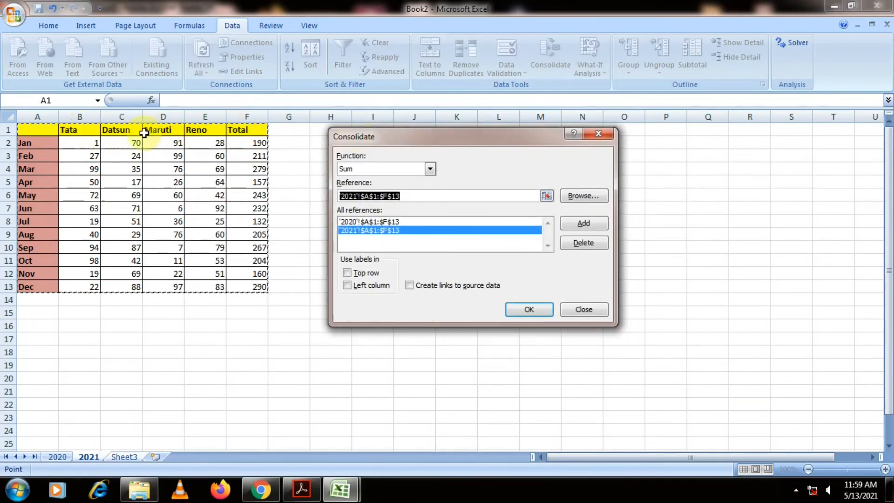
left_click(346, 274)
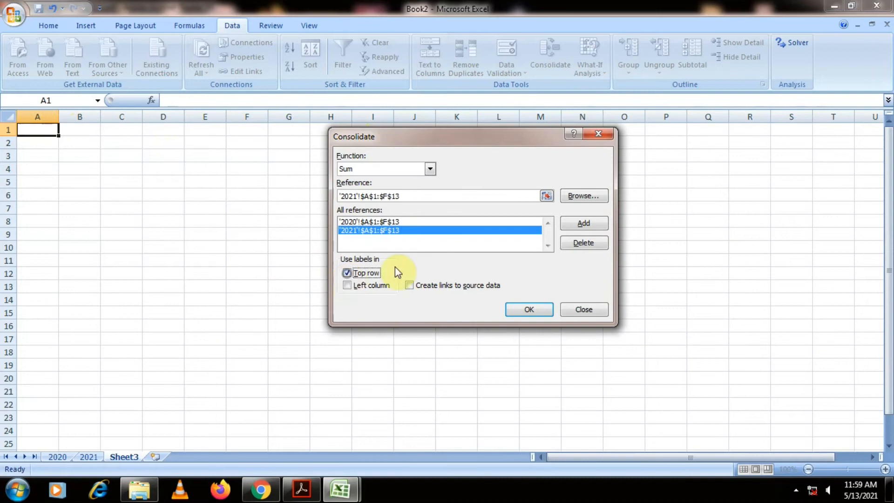
left_click(347, 286)
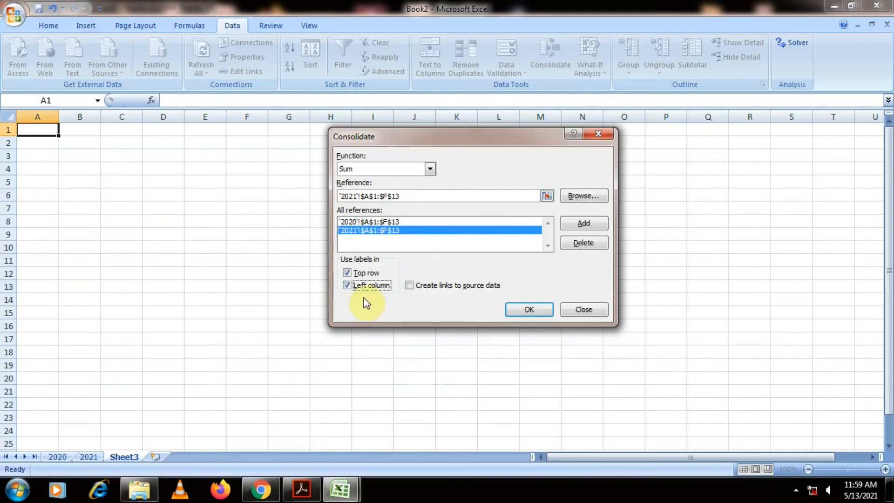
left_click(409, 285)
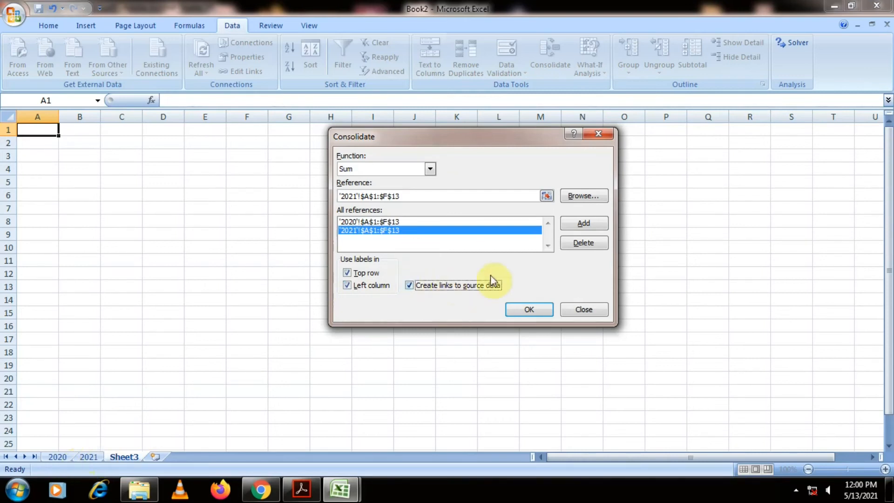
left_click(518, 311)
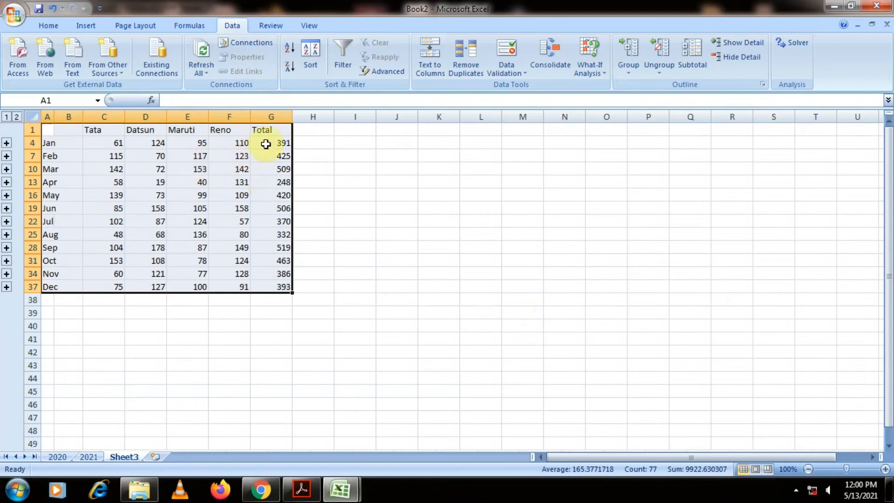
- Expand the January group on Sheet3 and compare its detail rows and total with the January figures on the 2020 and 2021 sheets
left_click(64, 458)
left_click(87, 455)
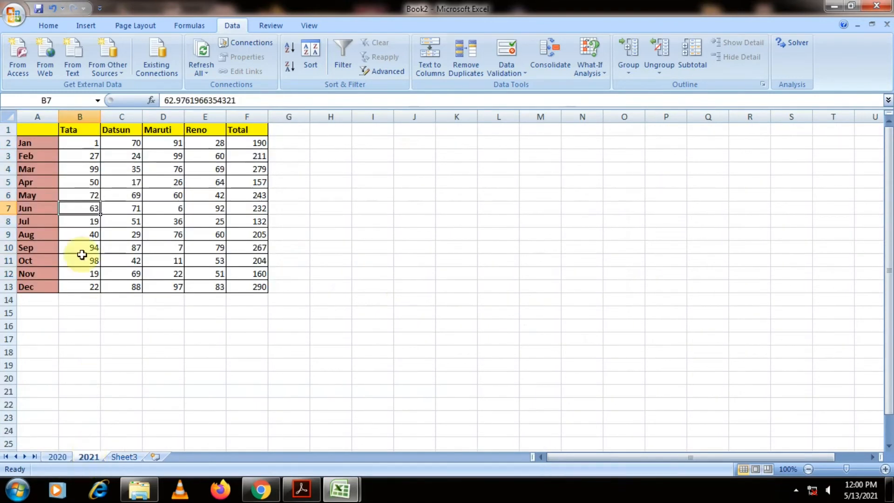
left_click(124, 456)
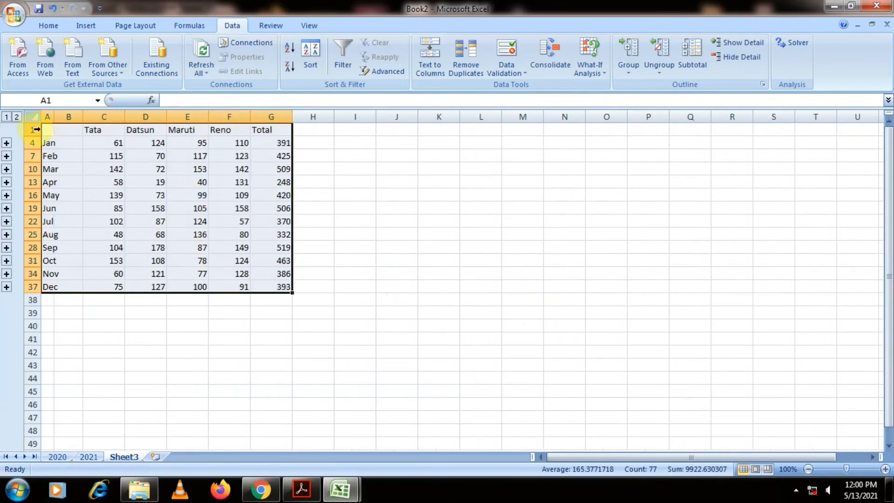
left_click(7, 143)
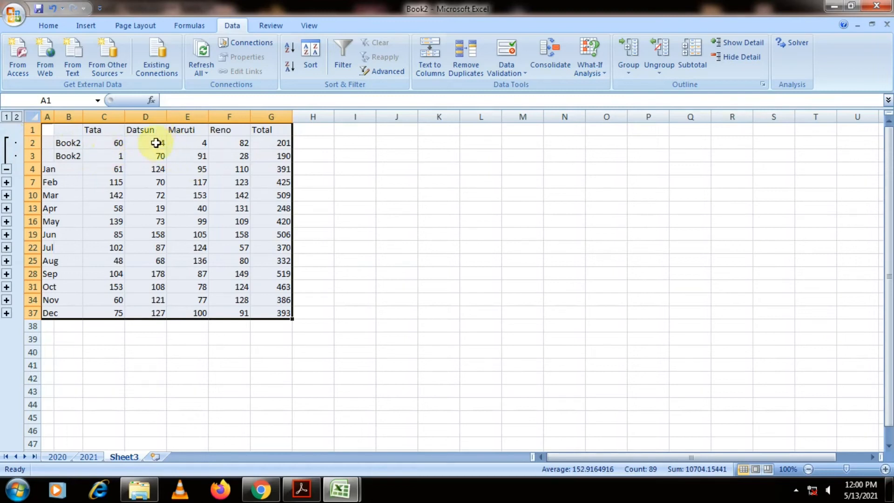
left_click(57, 458)
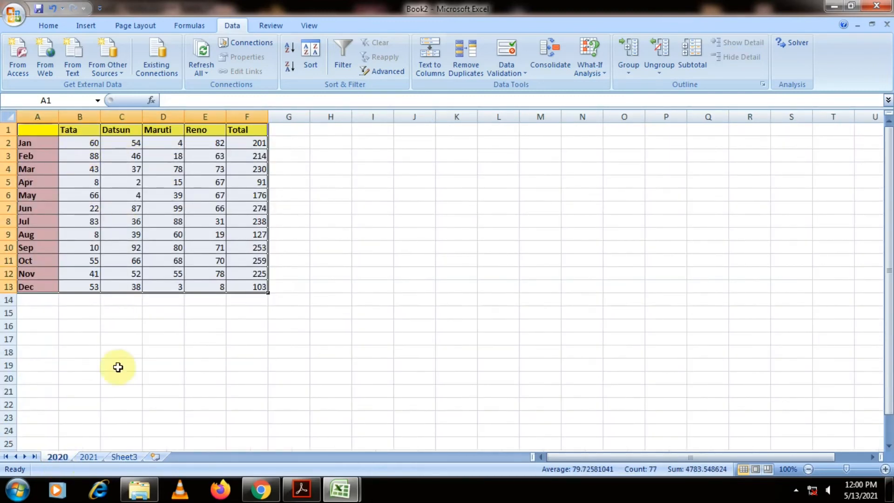
left_click(87, 457)
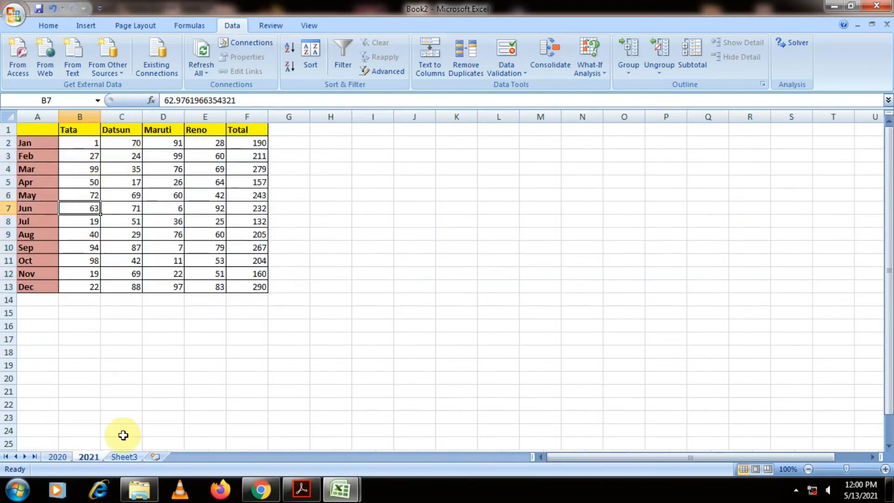
left_click(123, 457)
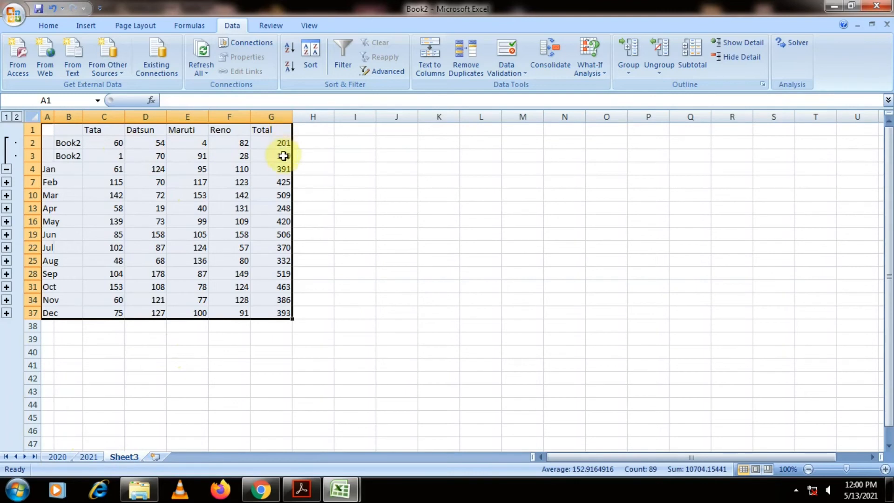
left_click(283, 169)
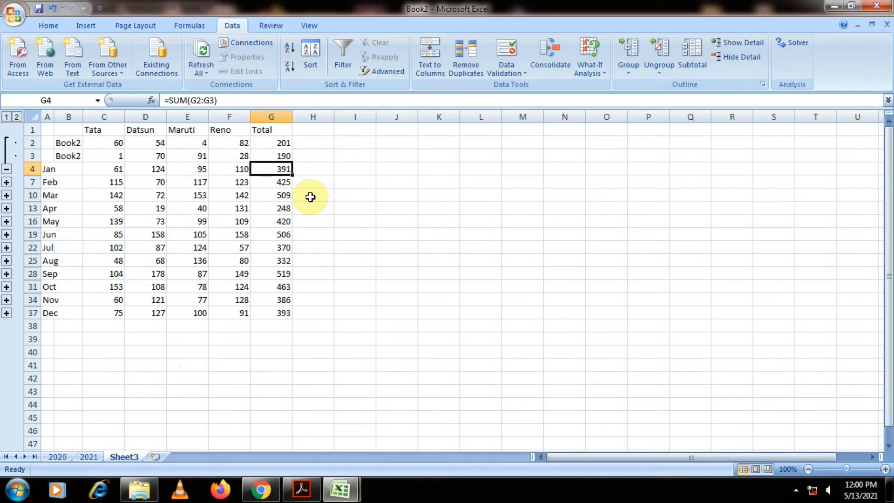
- Expand all outline groups on Sheet3 to review the linked source rows, and collapse them back to the monthly totals
left_click(17, 117)
left_click_drag(891, 181, 891, 326)
left_click_drag(892, 259, 892, 196)
left_click(7, 117)
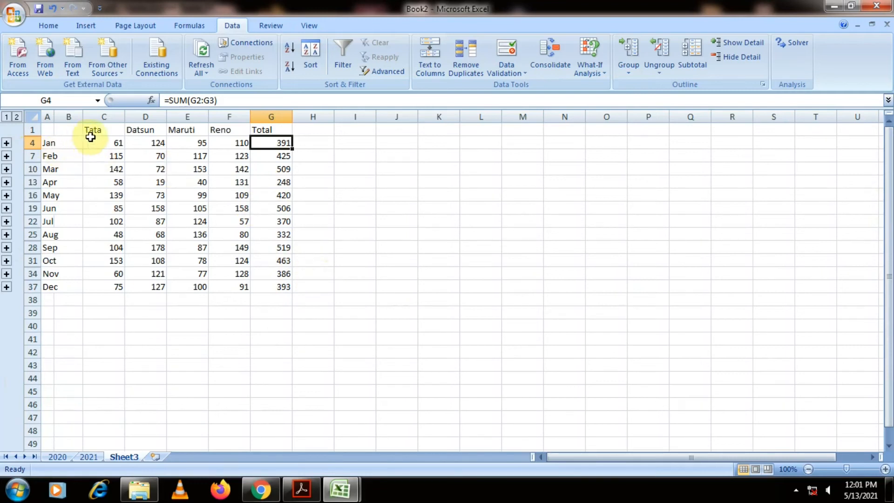
- Total the consolidated Tata column in cell C38 with a SUM of C4:C37
left_click_drag(98, 142, 235, 285)
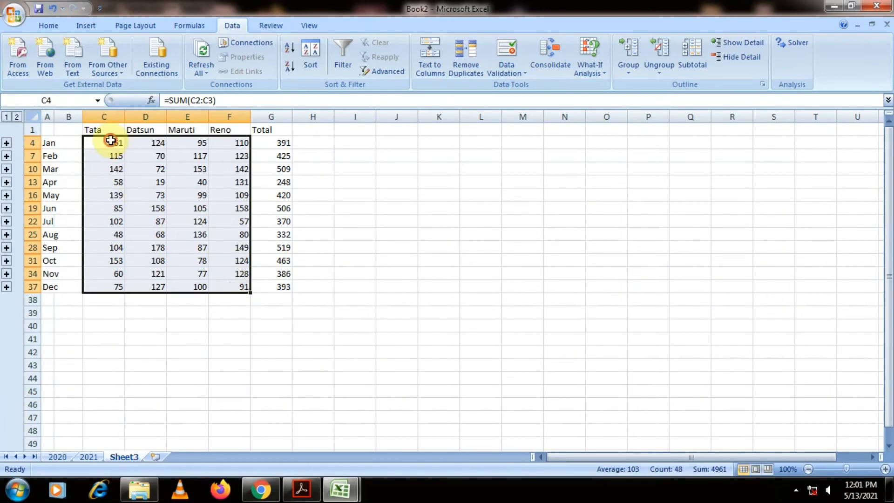
left_click(110, 140)
left_click(116, 303)
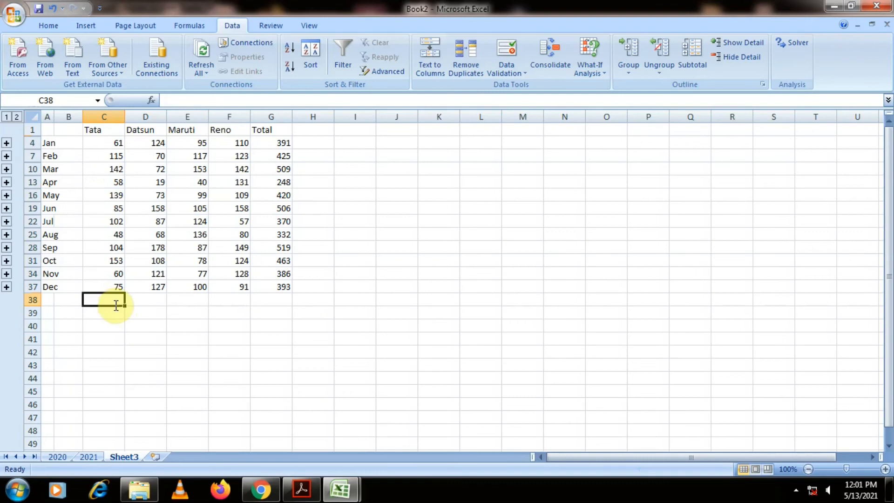
type("+sum")
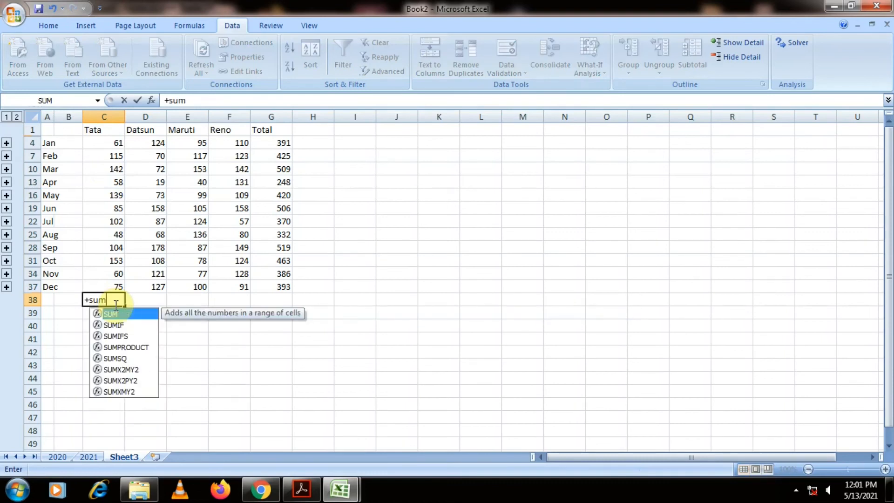
type("(")
key("Up")
key("shift+Up")
key("shift+Up")
key("shift+Up")
key("shift+Up")
key("shift+Up")
key("shift+Up")
key("shift+Up")
key("shift+Up")
key("shift+Up")
key("shift+Up")
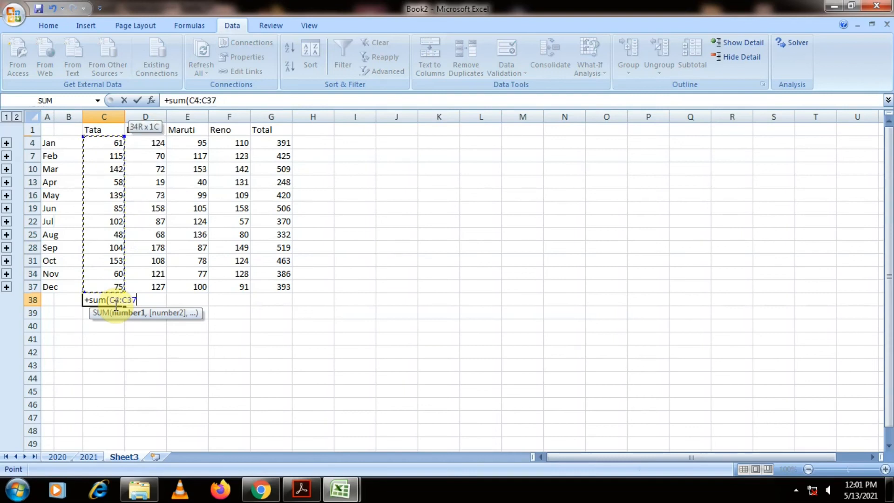
key("Return")
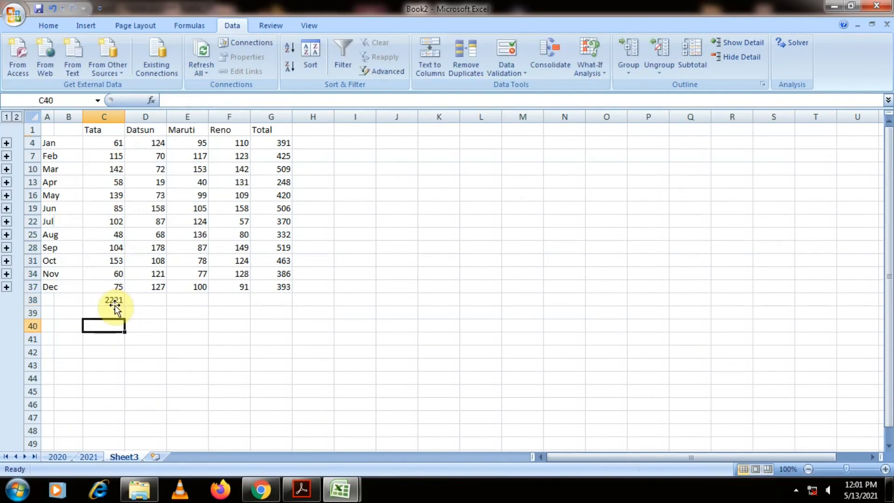
- Total the consolidated Datsun column in cell D38 with a SUM of D4:D37
key("Up")
key("Right")
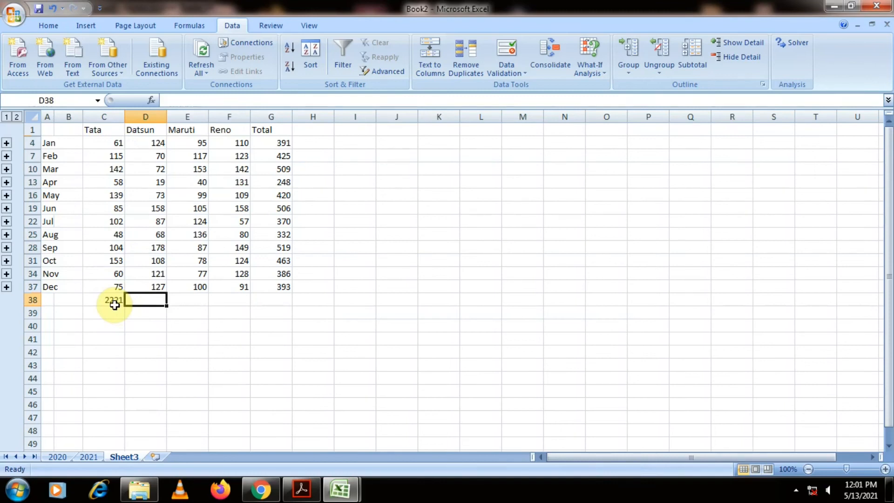
type("+sum")
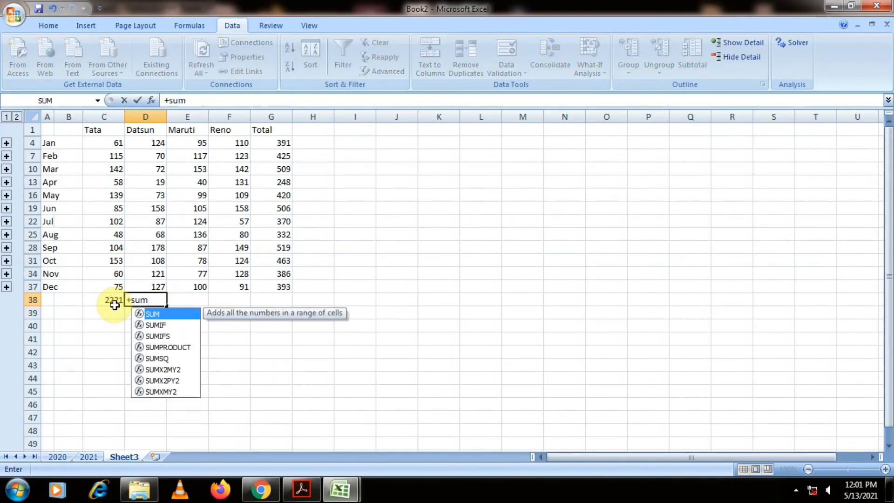
type("(")
key("Up")
key("shift+Up")
key("shift+Up")
key("shift+Up")
key("shift+Up")
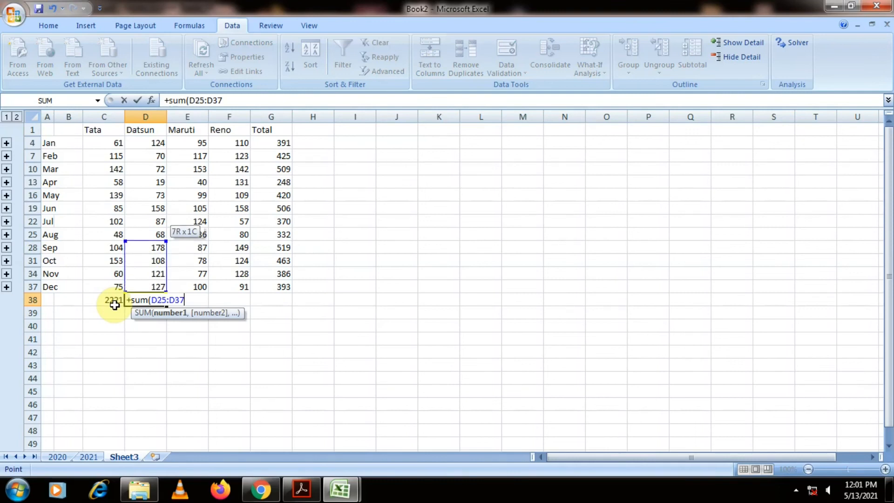
key("shift+Up")
key("shift+Up")
key("shift+Up")
key("shift+Up")
key("shift+Up")
key("shift+Up")
key("shift+Up")
key("Return")
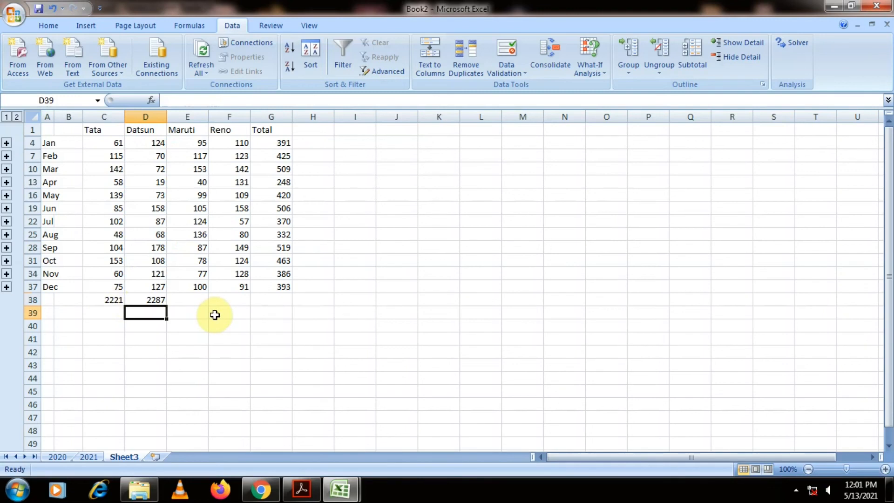
- Fill the total formulas from C38:D38 across to the Maruti and Reno columns, through F38
key("Up")
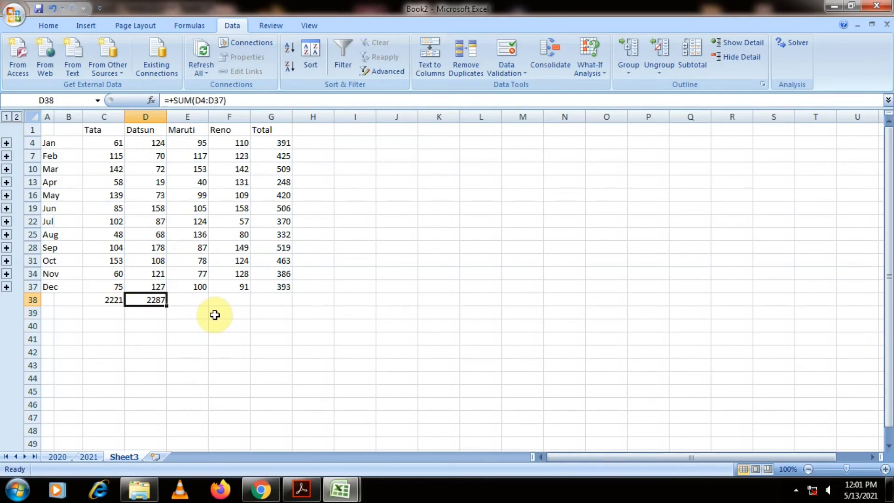
key("Left")
key("shift+Right")
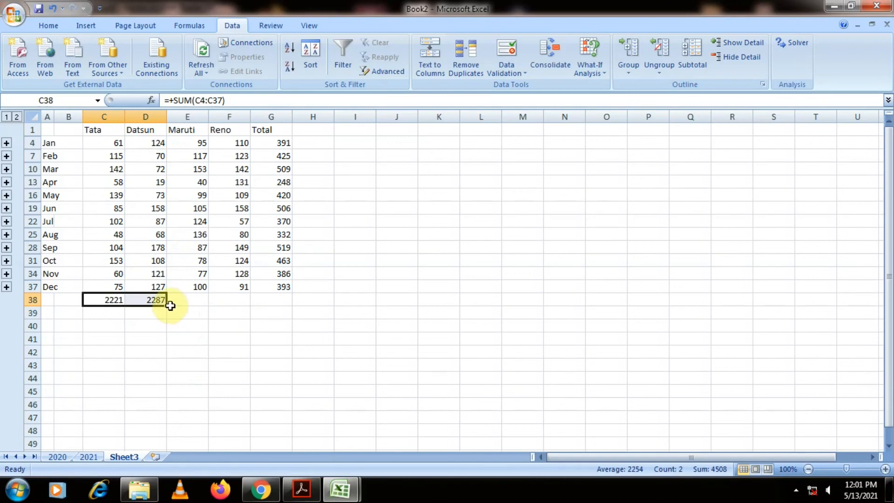
left_click_drag(167, 307, 249, 305)
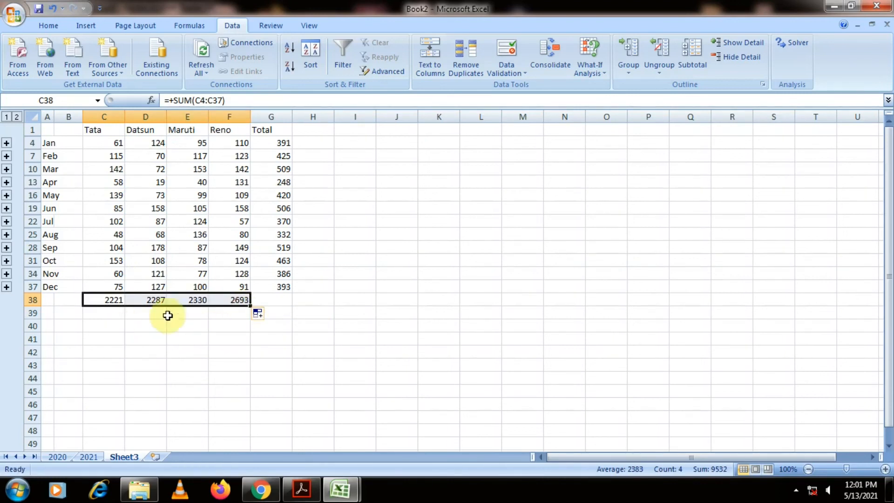
left_click(200, 322)
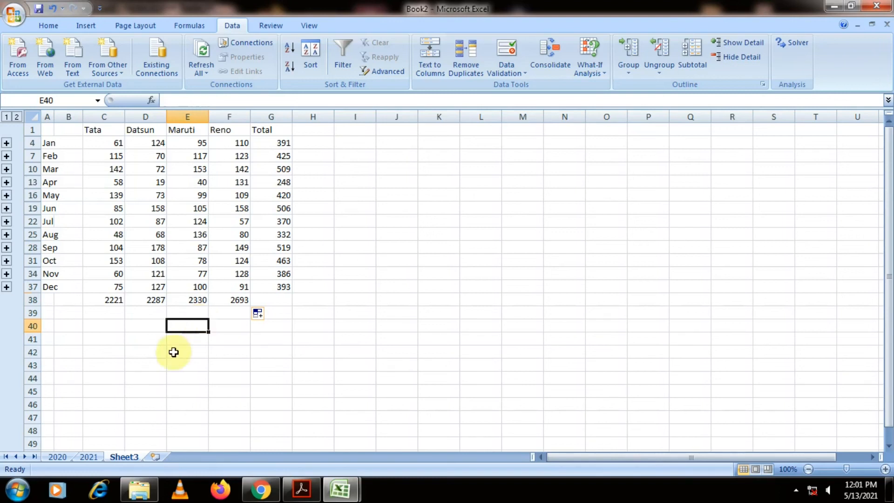
- Review the source tables on the 2021 and 2020 sheets and return to the consolidated table on Sheet3
left_click(98, 455)
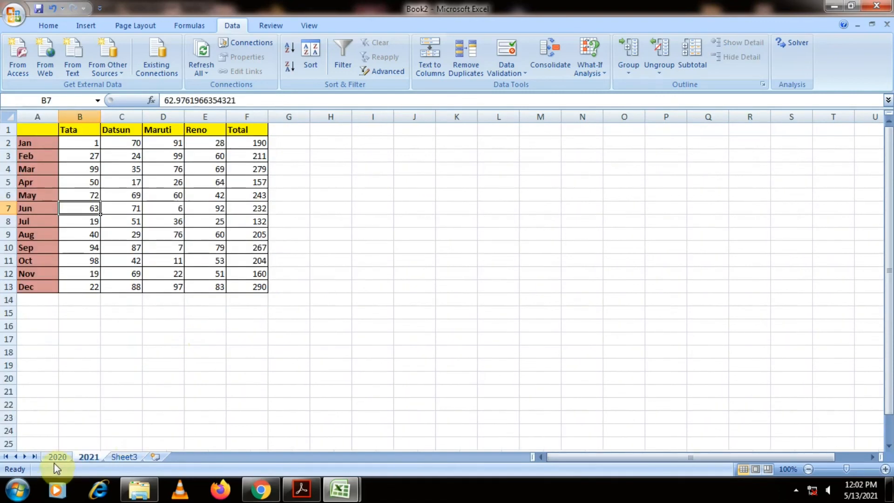
left_click(54, 458)
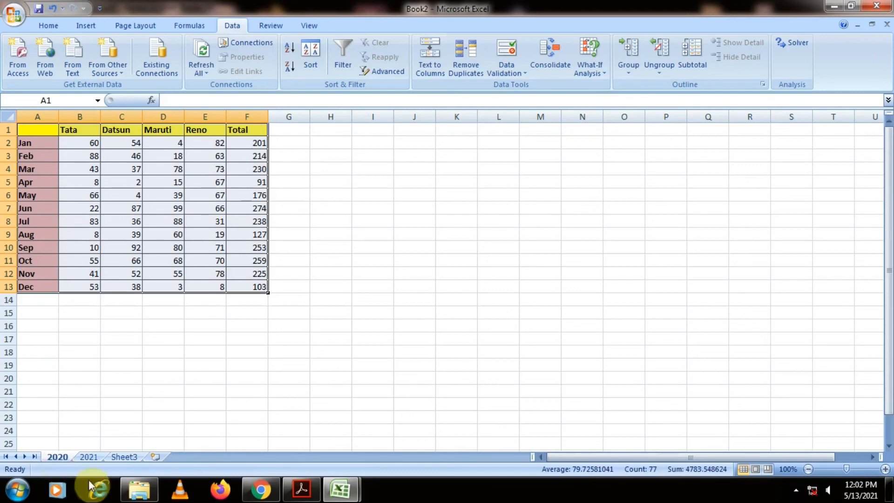
left_click(121, 457)
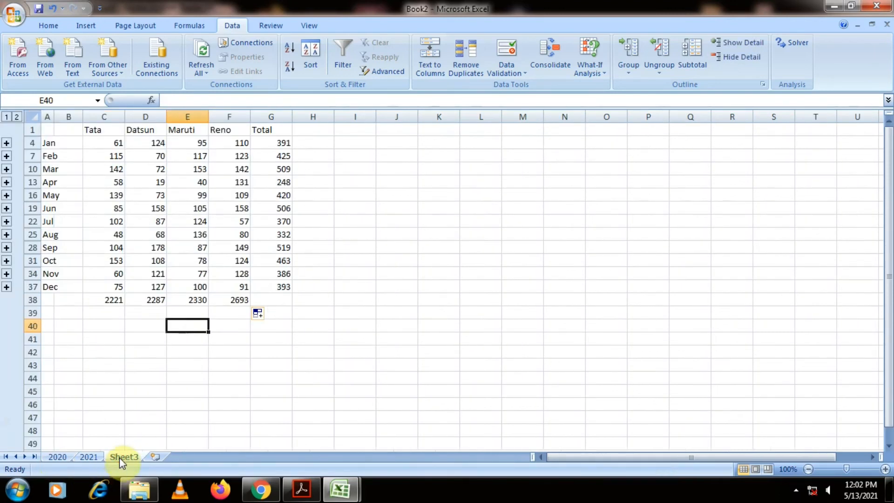